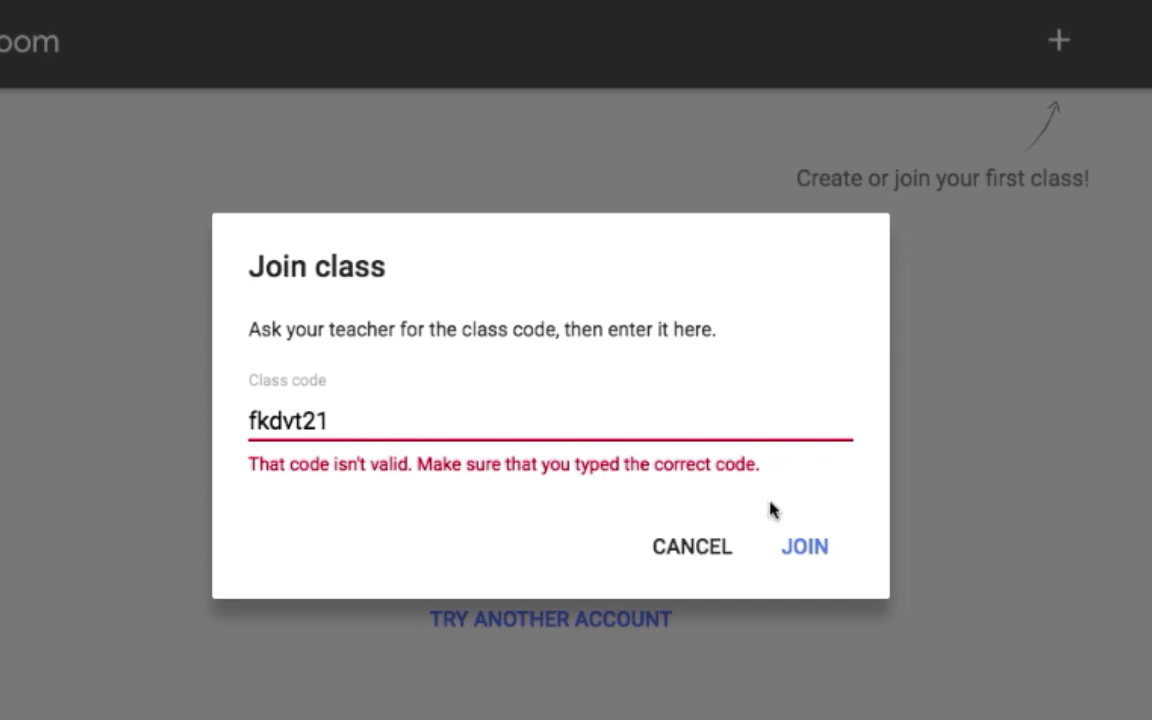
# Cancel the failed class join and return to the English Language Arts teacher stream.
pyautogui.click(694, 548)
pyautogui.click(360, 224)
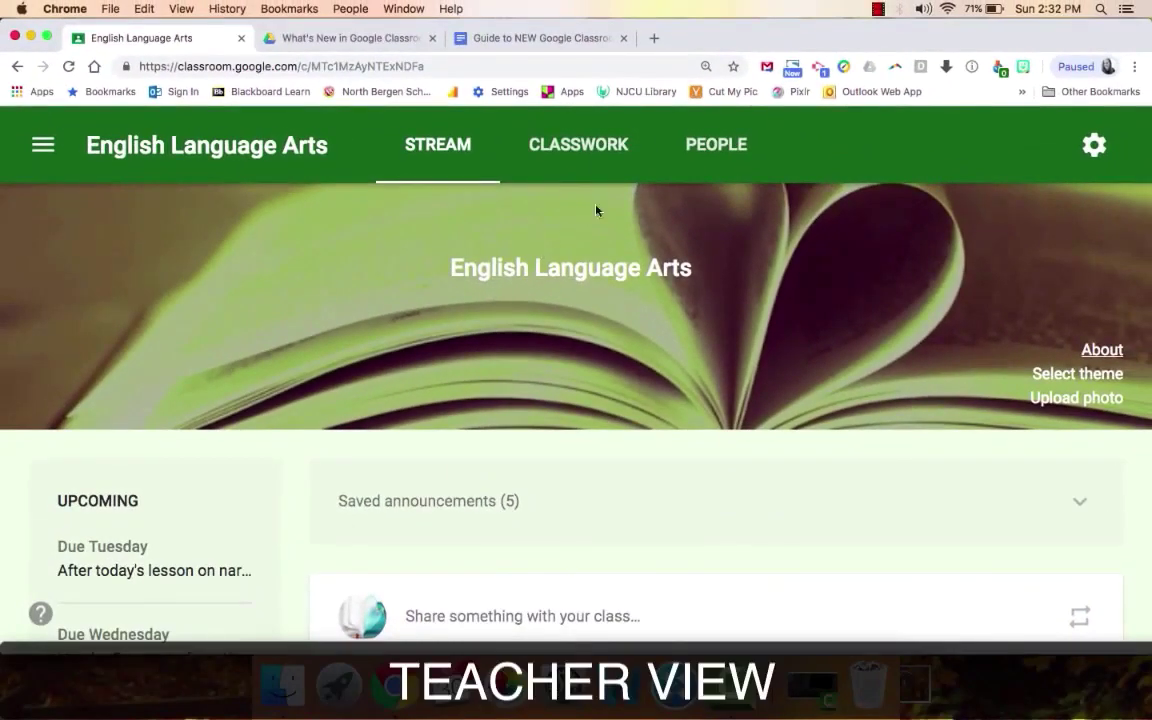
# Go to the English Language Arts People list and start inviting guardians for nbhs 3.
pyautogui.click(698, 152)
pyautogui.scroll(-3, 667, 447)
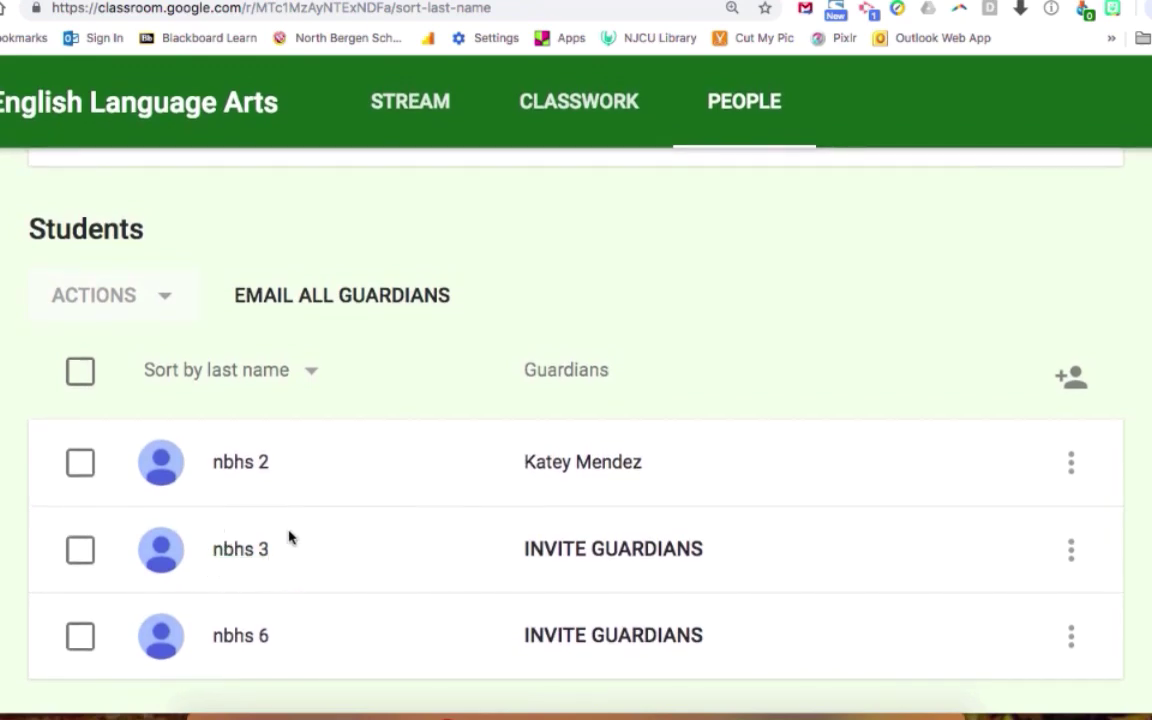
pyautogui.click(638, 551)
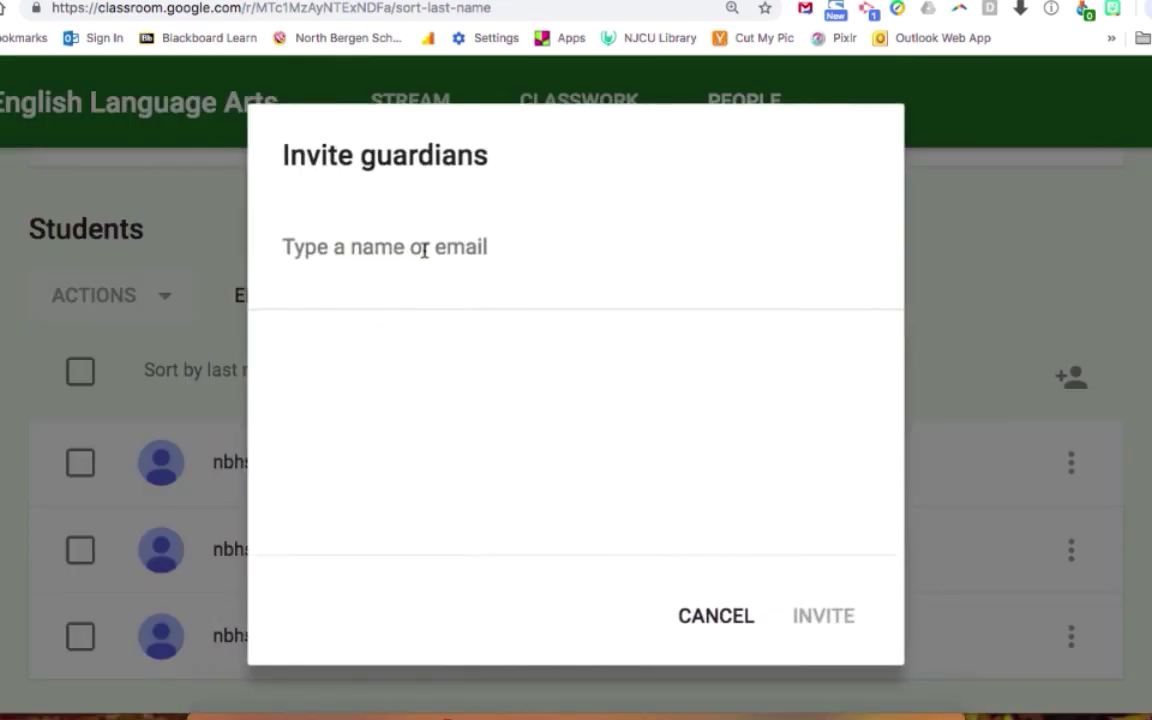
# Search for the guardian's email address, select the match, and send the invitation.
pyautogui.write('k')
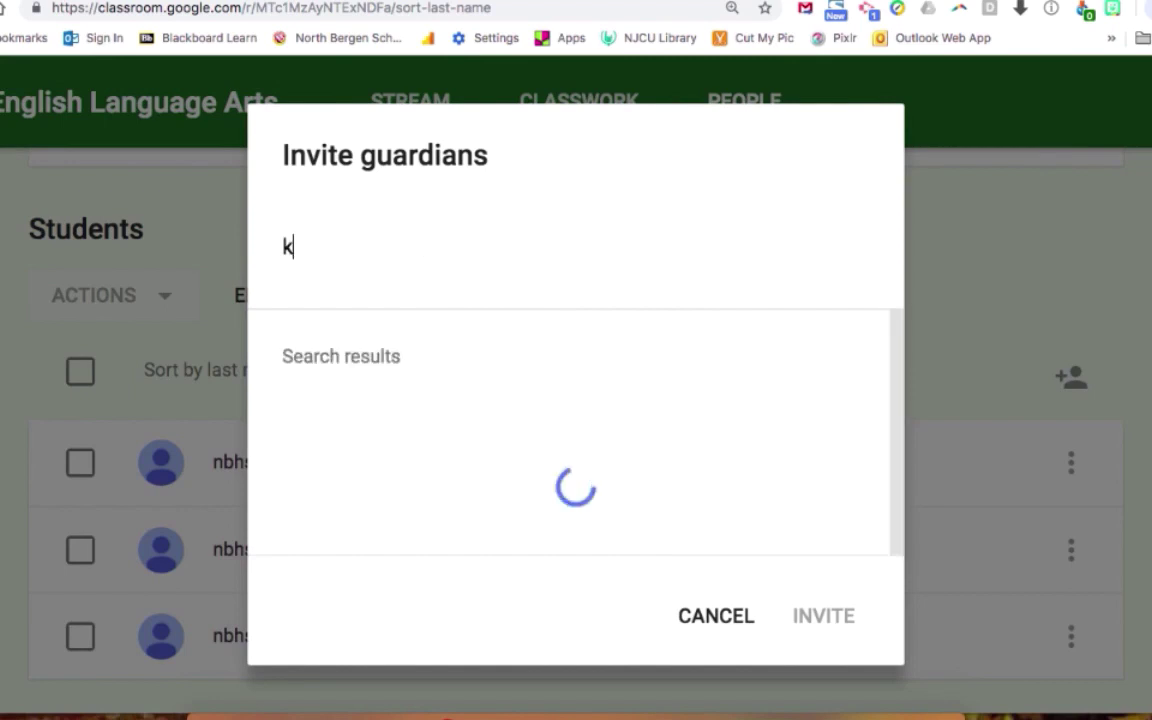
pyautogui.write('ristawel')
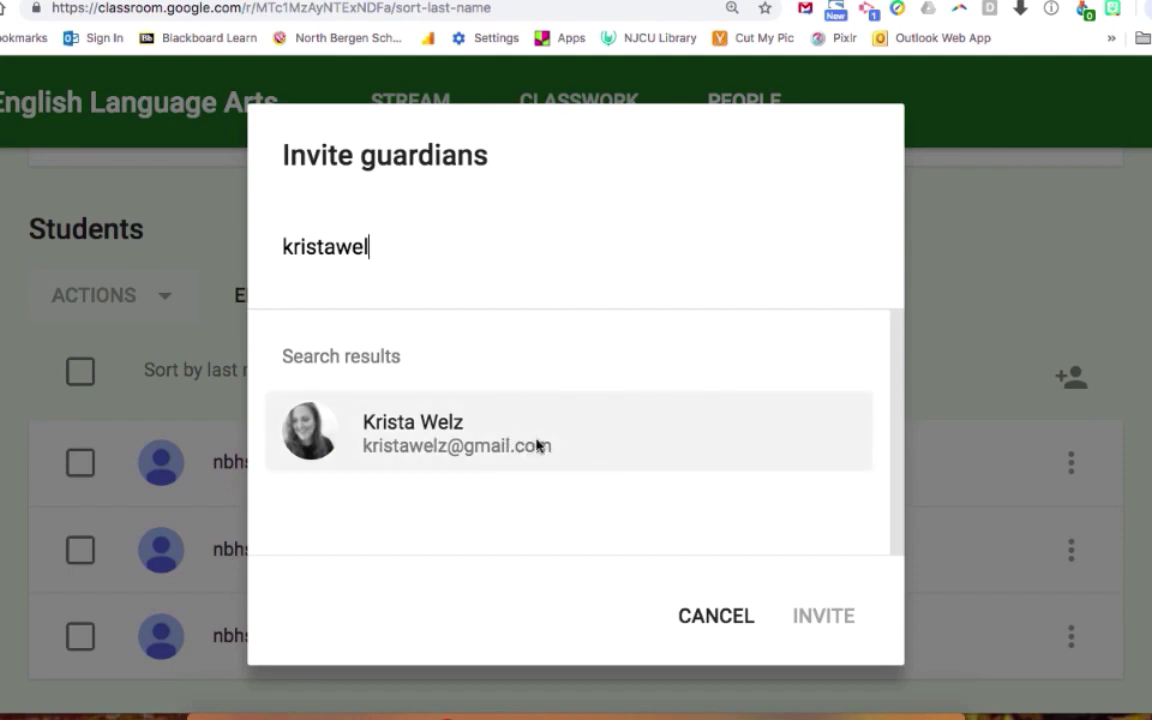
pyautogui.click(537, 442)
pyautogui.click(821, 616)
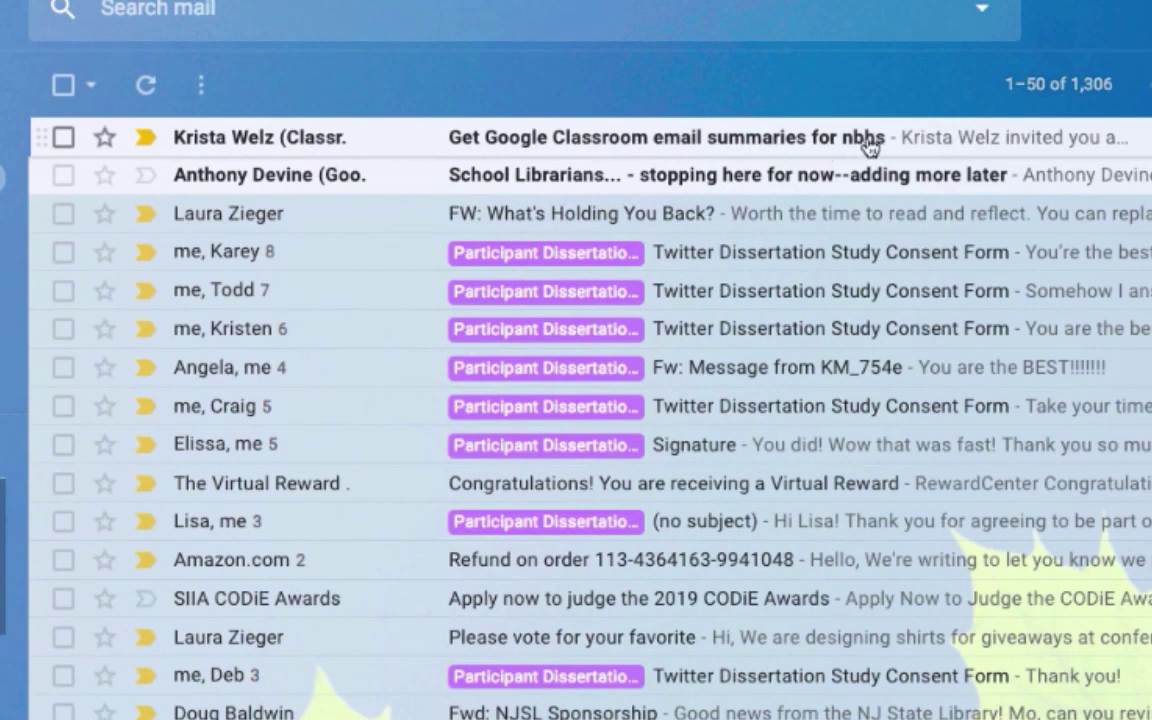
# Open the 'Get Google Classroom email summaries for nbhs' message in the guardian's inbox.
pyautogui.click(868, 145)
# Accept the guardian invitation from the Classroom email in Gmail.
pyautogui.scroll(-3, 1095, 581)
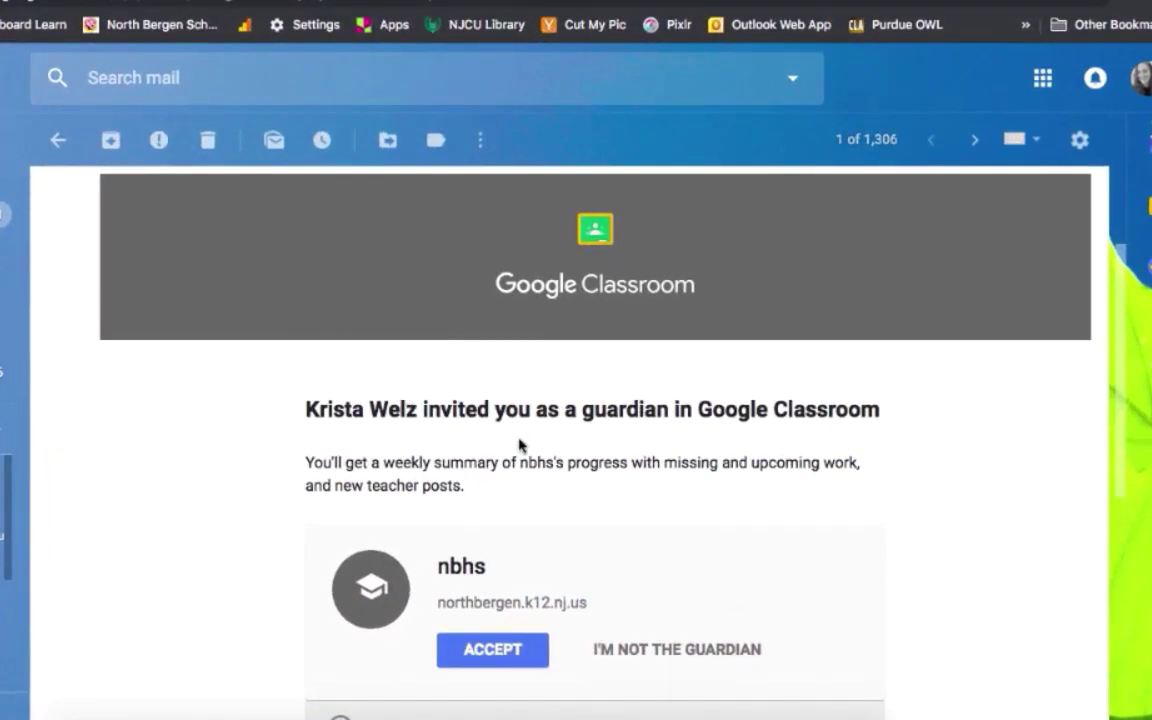
pyautogui.scroll(-1, 770, 420)
pyautogui.scroll(-3, 855, 457)
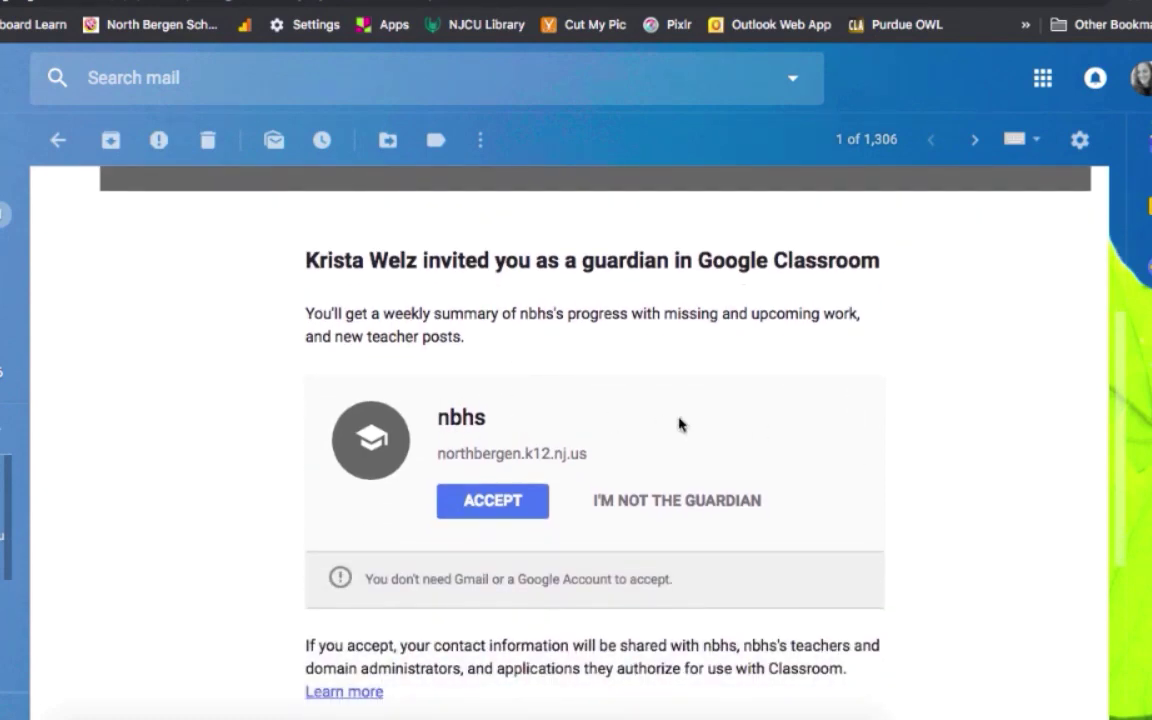
pyautogui.scroll(-1, 851, 468)
pyautogui.scroll(-1, 786, 459)
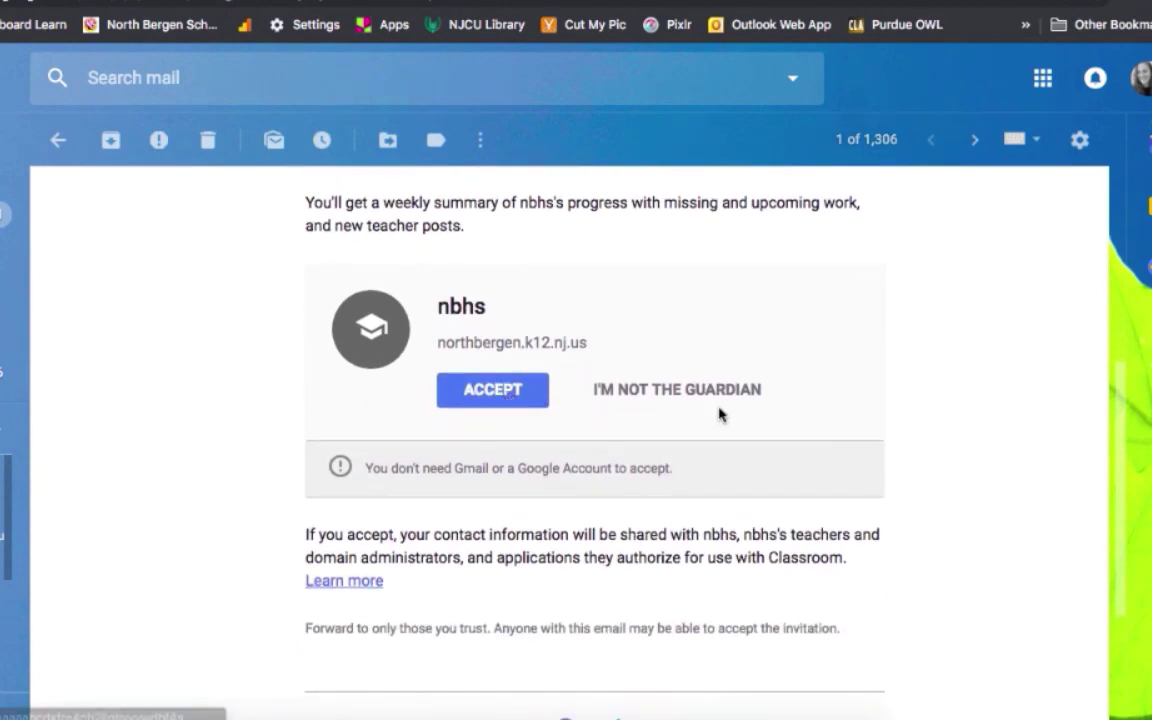
pyautogui.scroll(1, 815, 442)
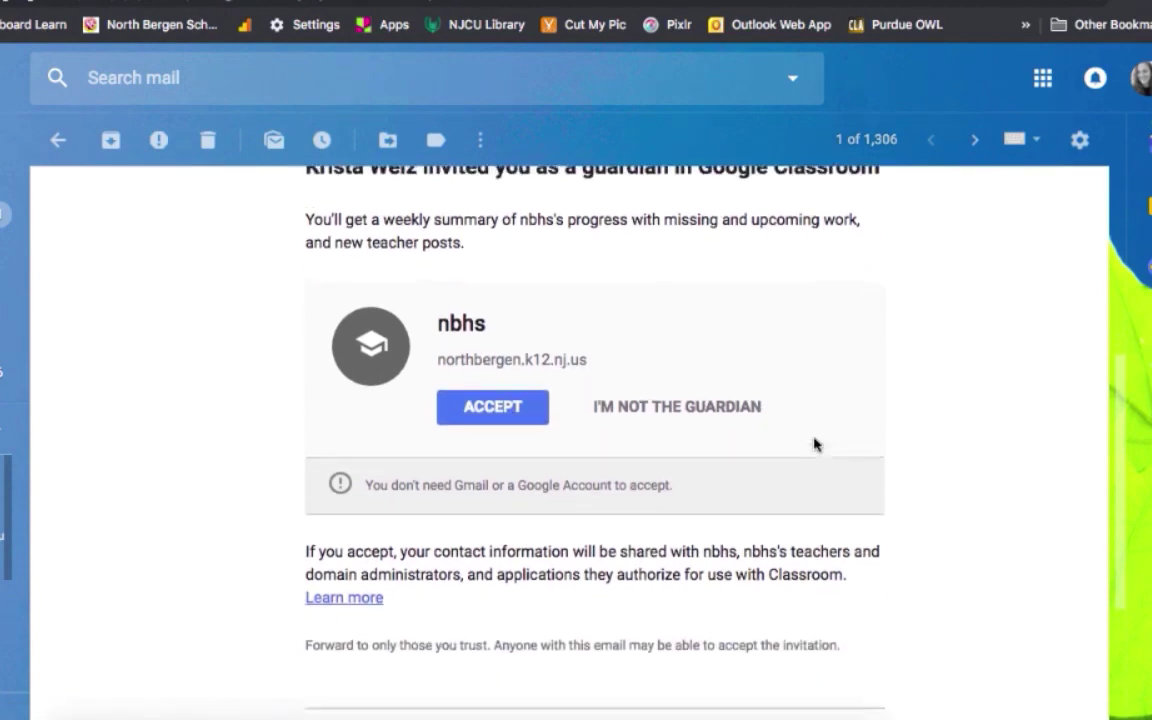
pyautogui.click(527, 414)
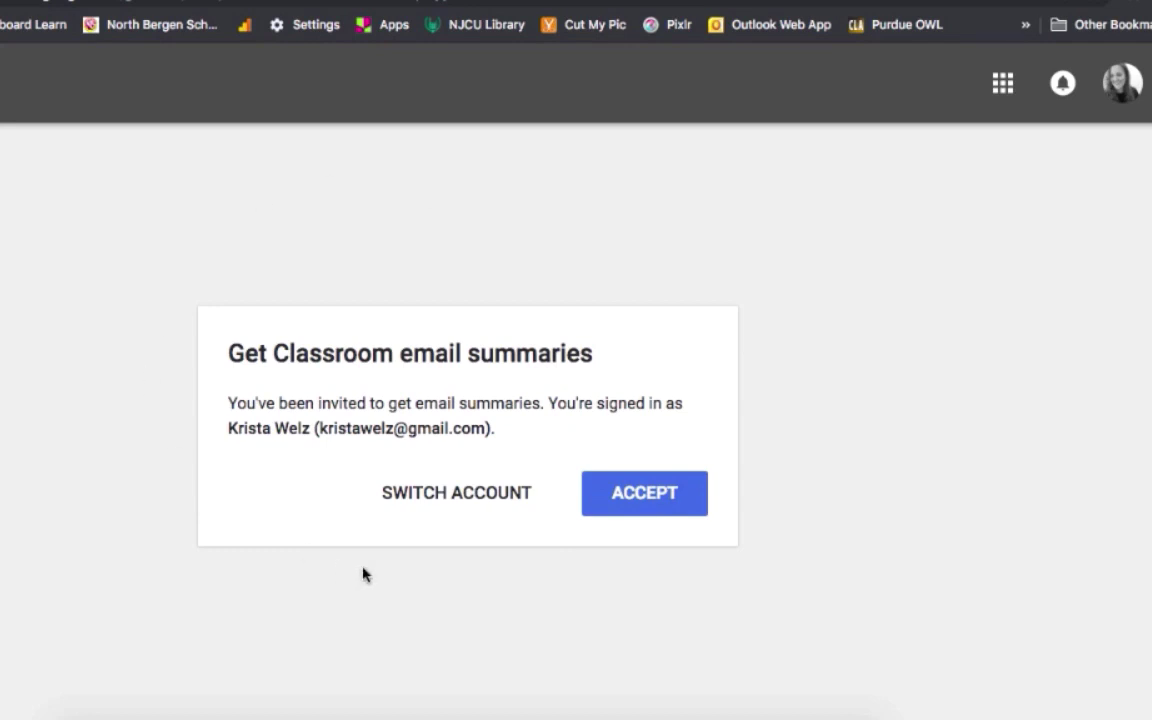
# Accept email summaries and set frequency from Weekly to Daily, keeping the Detroit timezone.
pyautogui.click(626, 508)
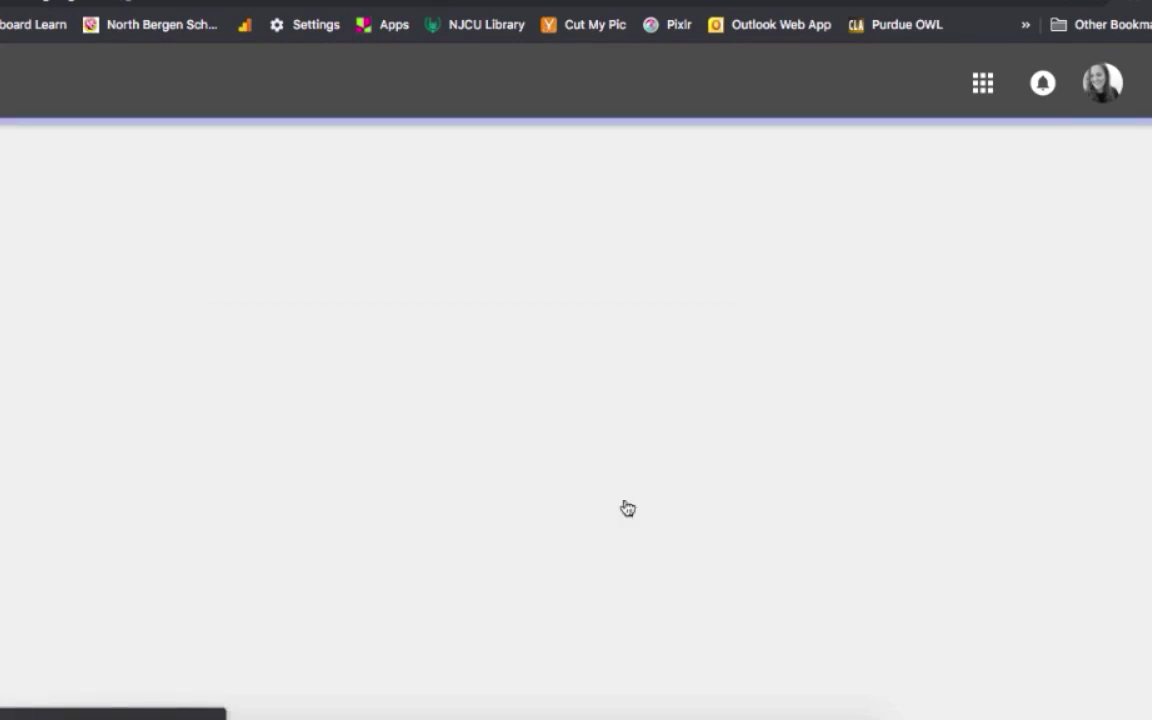
pyautogui.scroll(-1, 776, 508)
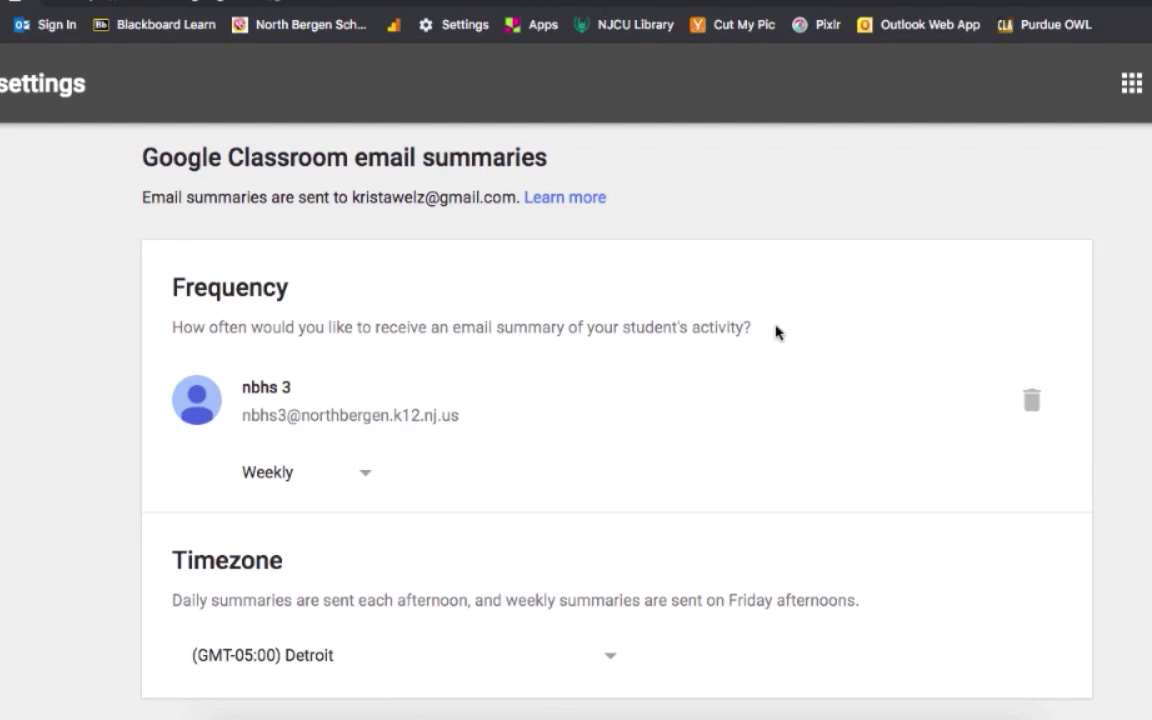
pyautogui.click(366, 478)
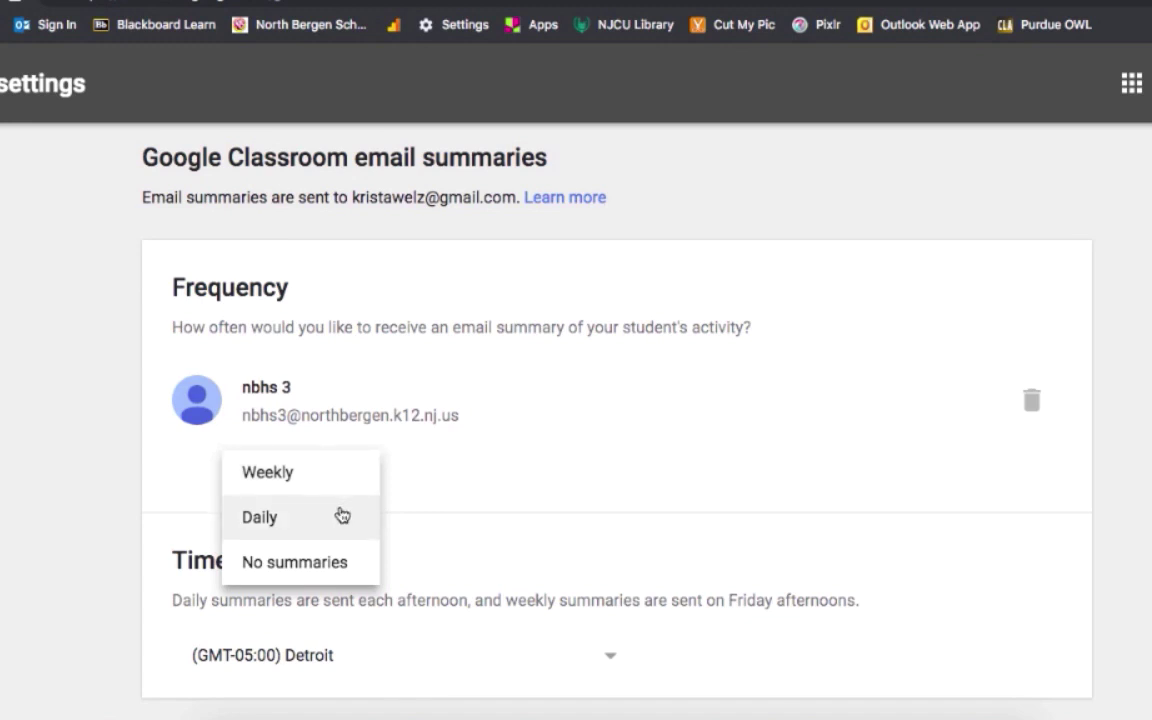
pyautogui.click(347, 515)
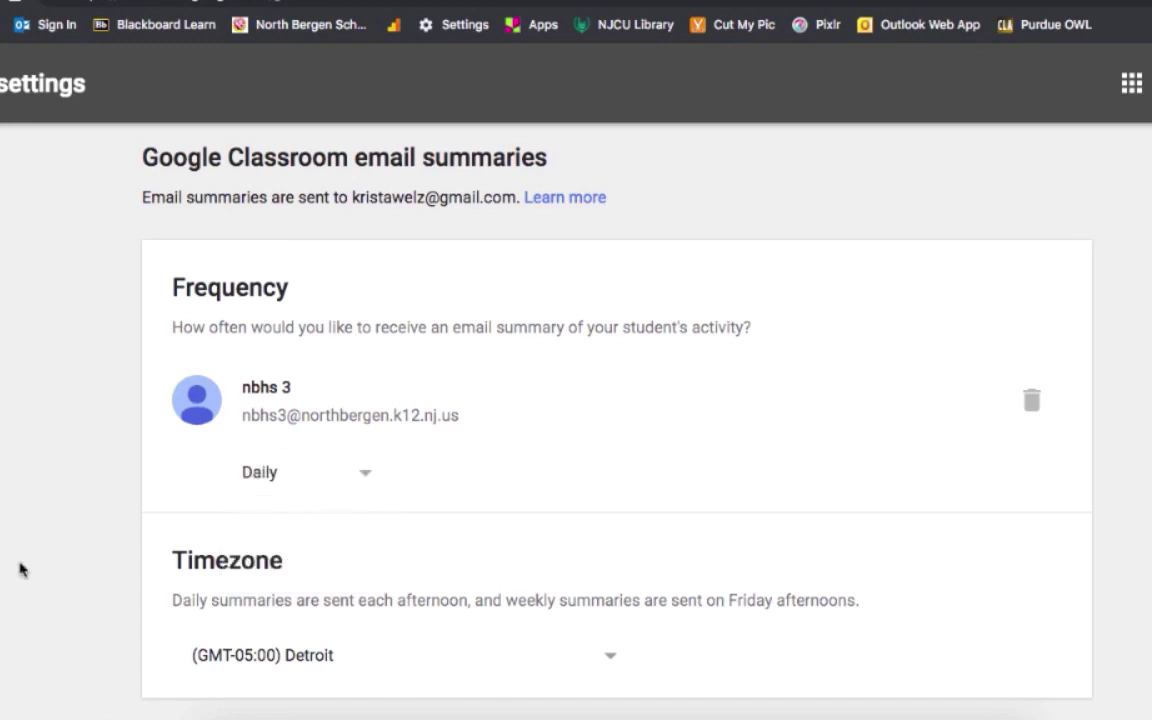
pyautogui.click(613, 664)
pyautogui.click(609, 663)
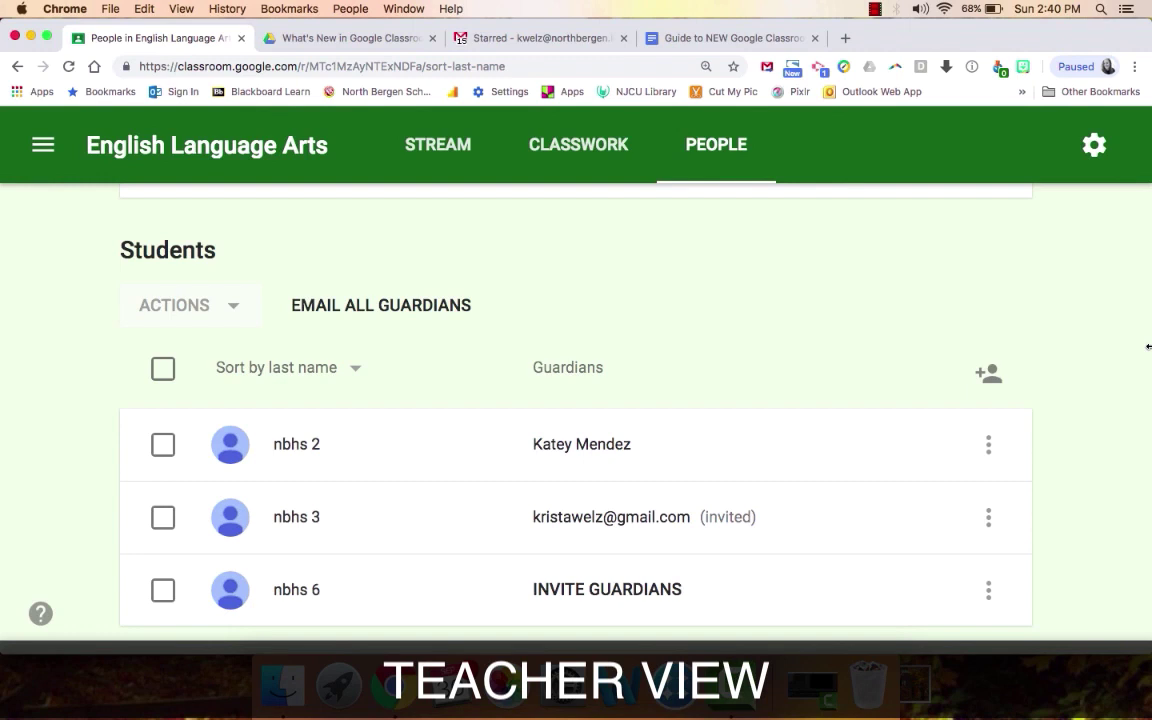
# Reload the People list to confirm the guardian accepted, then invite another guardian for nbhs 3.
pyautogui.press('super+r')
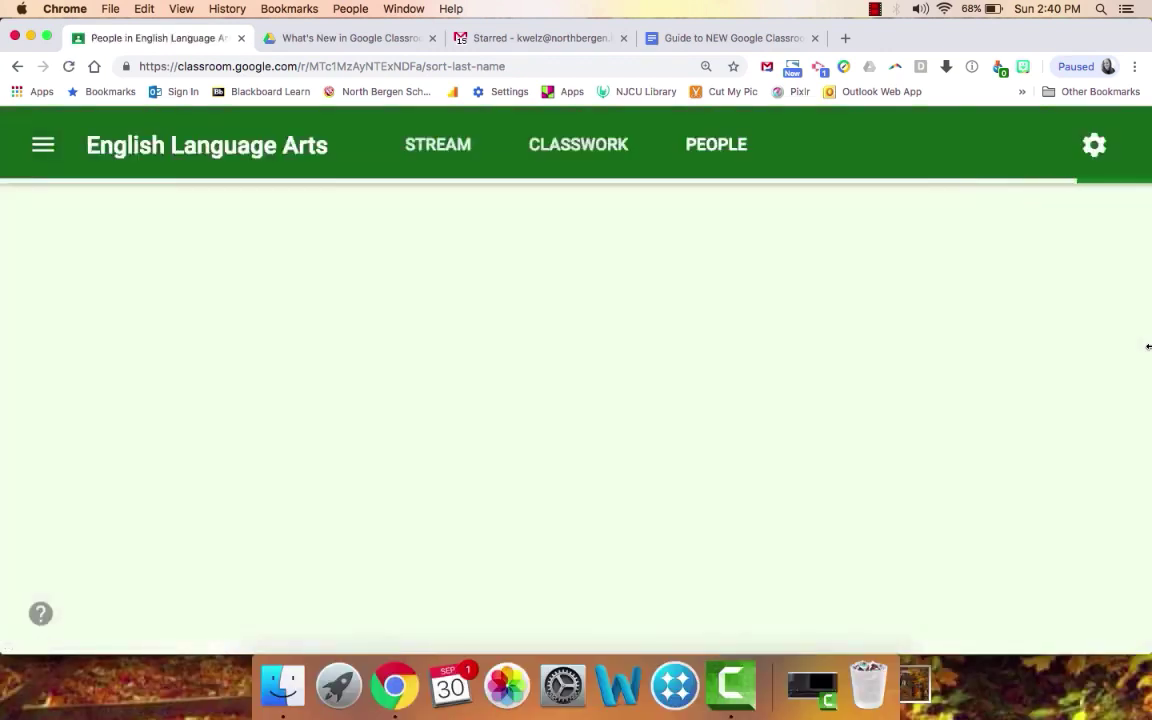
pyautogui.scroll(-2, 1148, 383)
pyautogui.scroll(-1, 1148, 383)
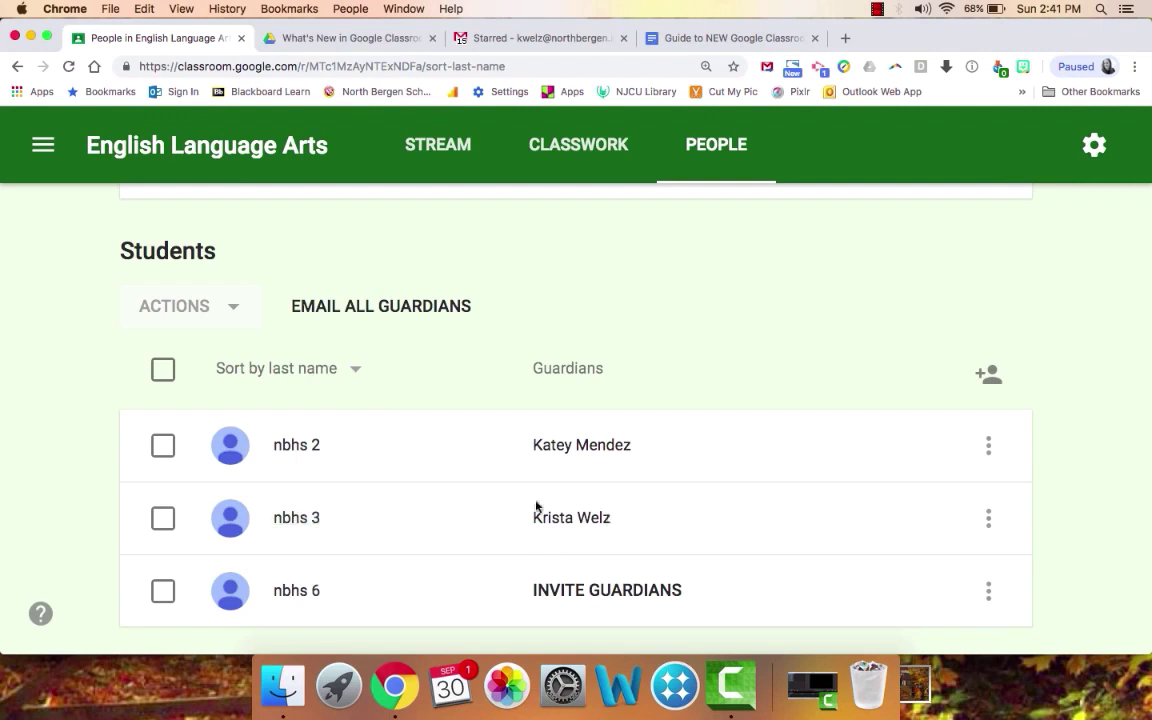
pyautogui.click(988, 518)
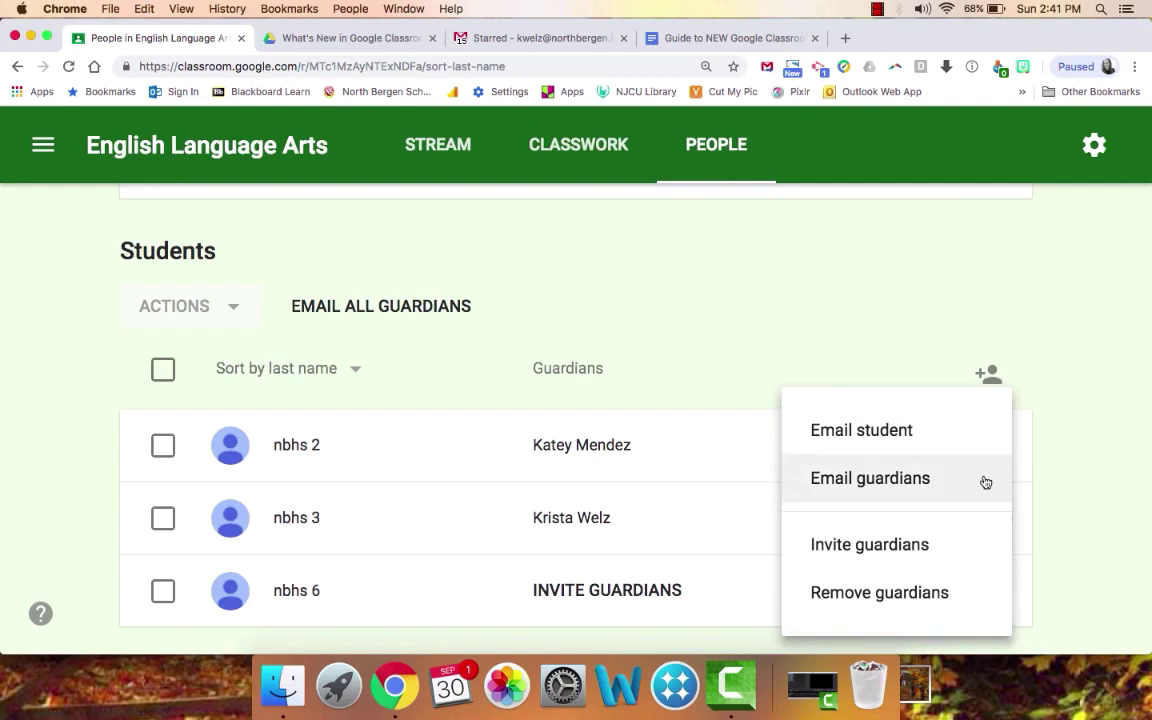
pyautogui.click(996, 556)
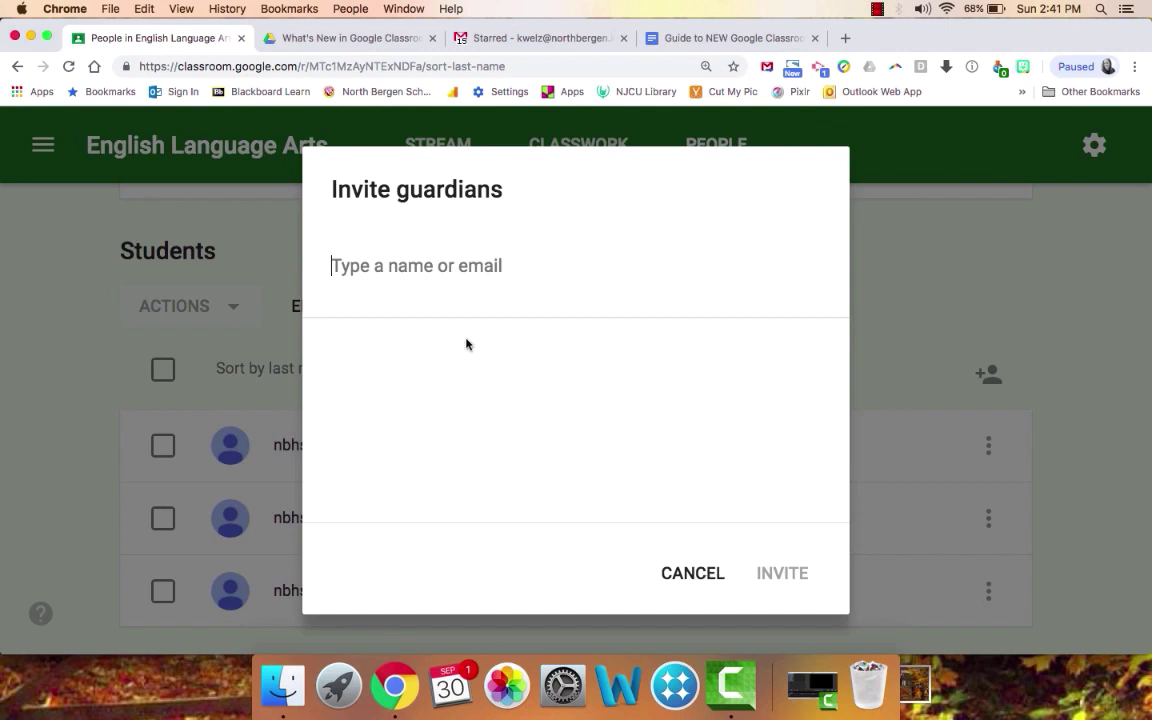
# Search for the second guardian's email, select the match, and send the invitation.
pyautogui.write('mwel')
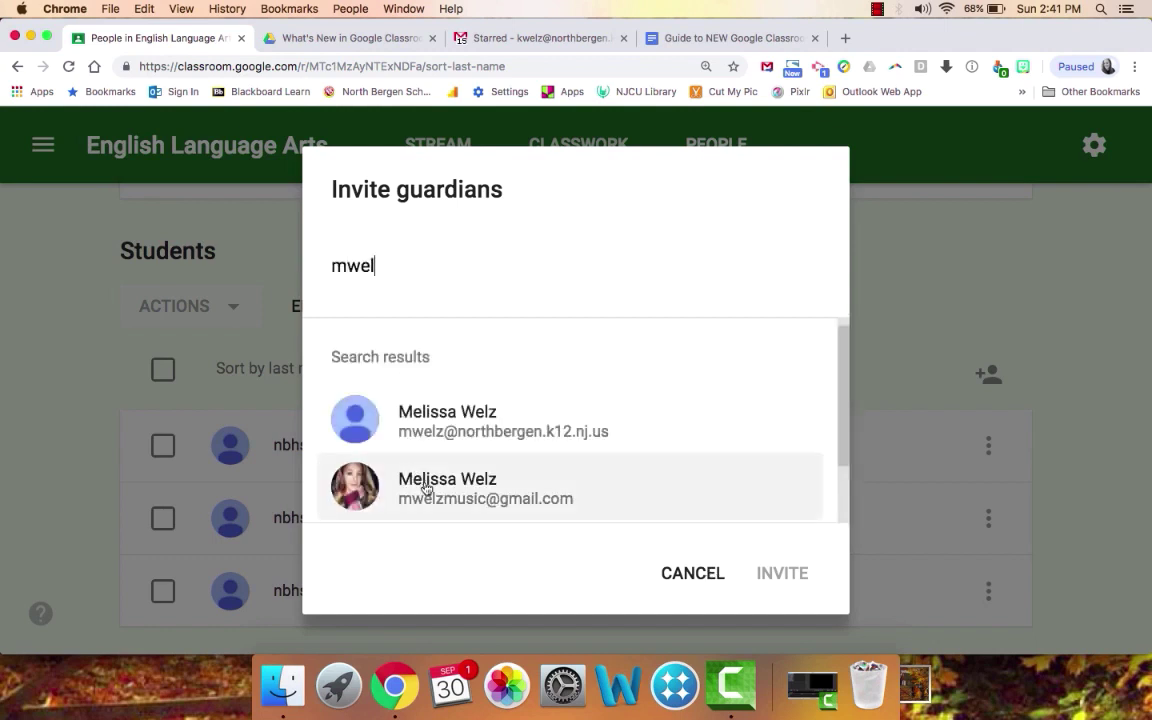
pyautogui.click(440, 480)
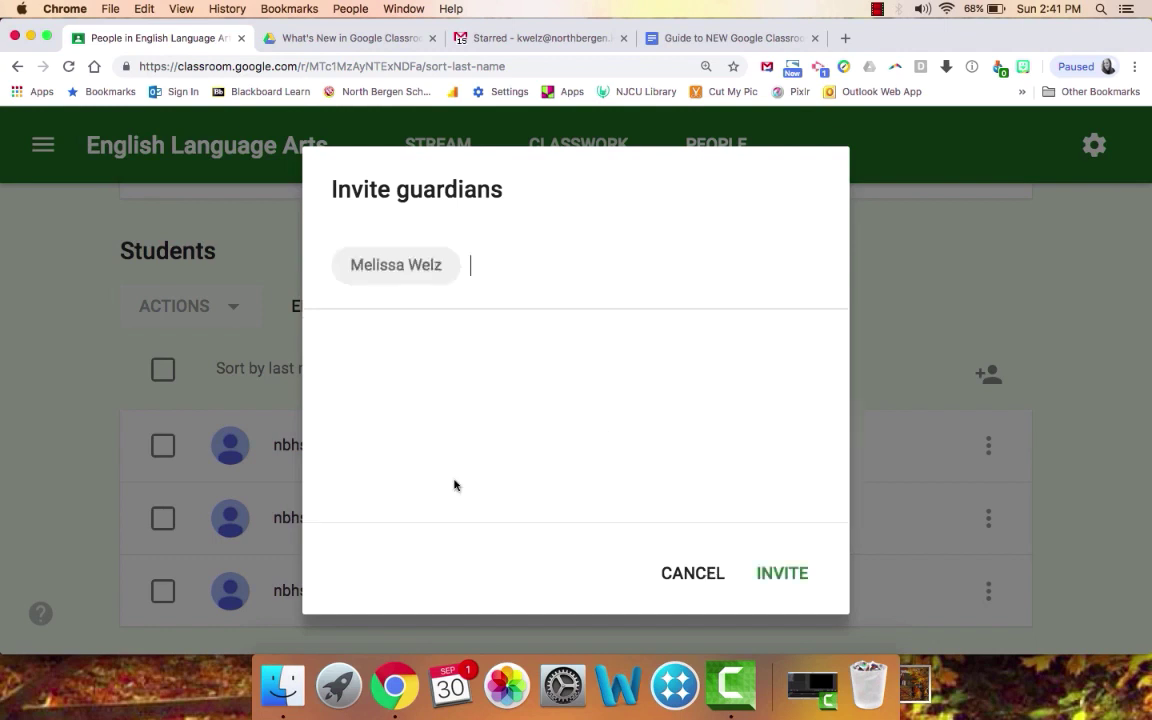
pyautogui.click(790, 573)
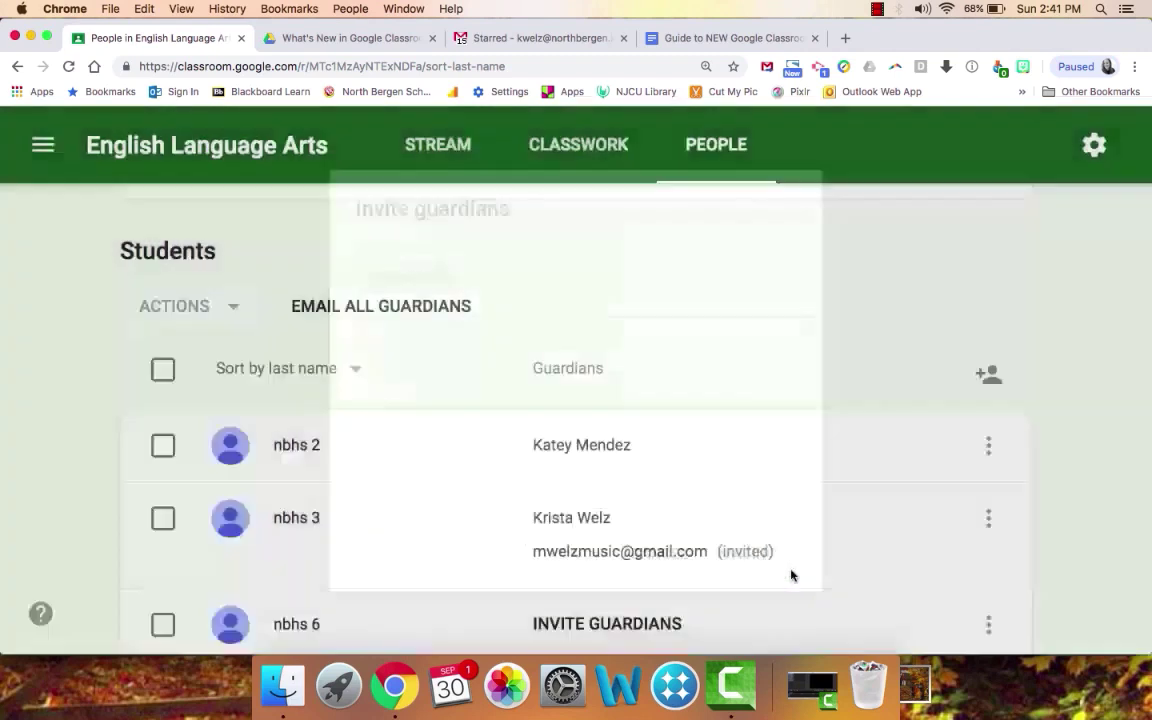
pyautogui.scroll(-1, 1008, 563)
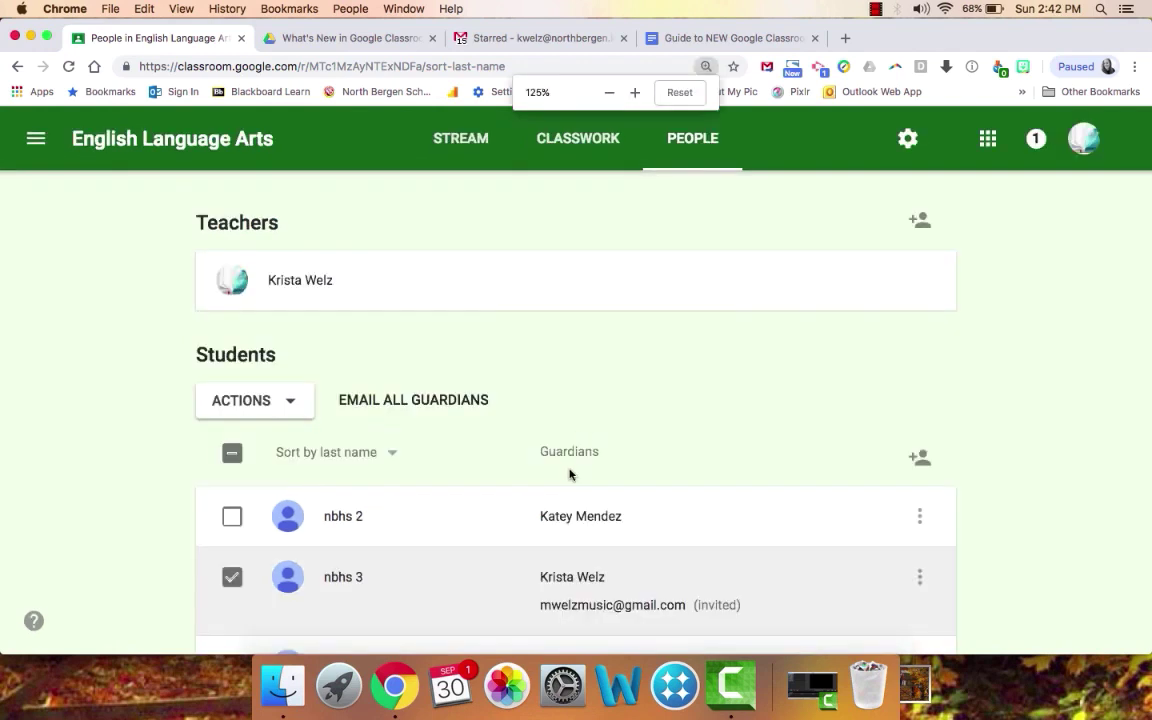
# Email both of nbhs 3's guardians from the student's menu and begin writing the Gmail message body.
pyautogui.scroll(-1, 651, 465)
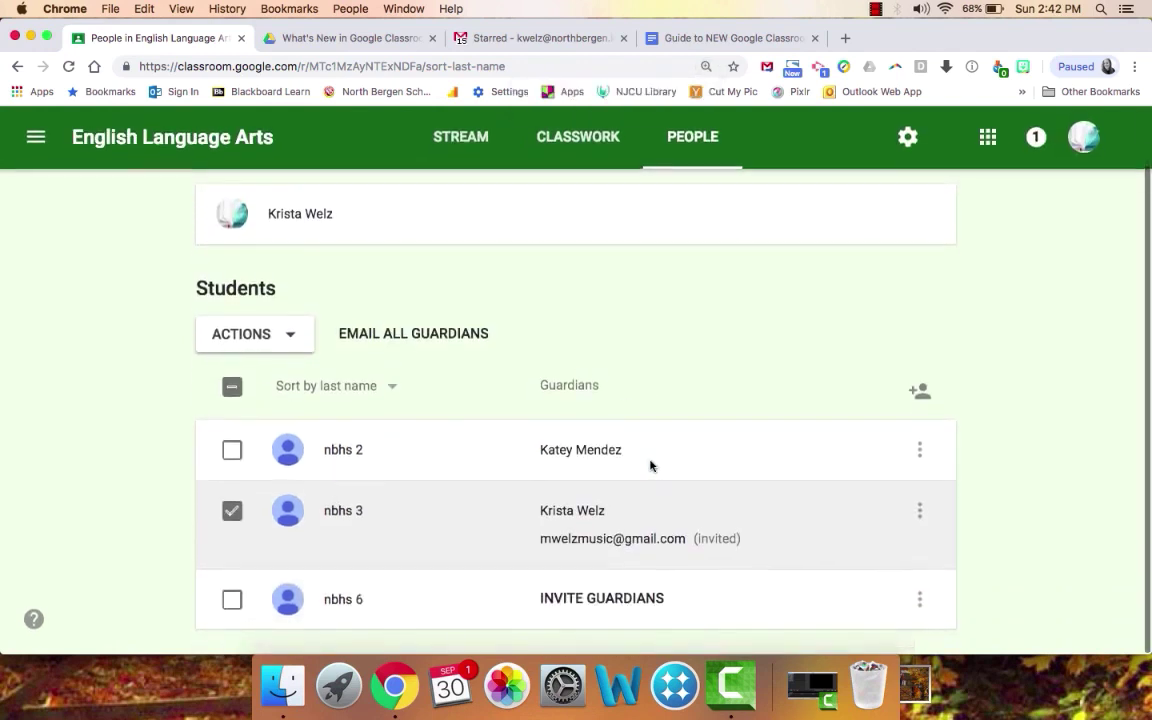
pyautogui.click(920, 512)
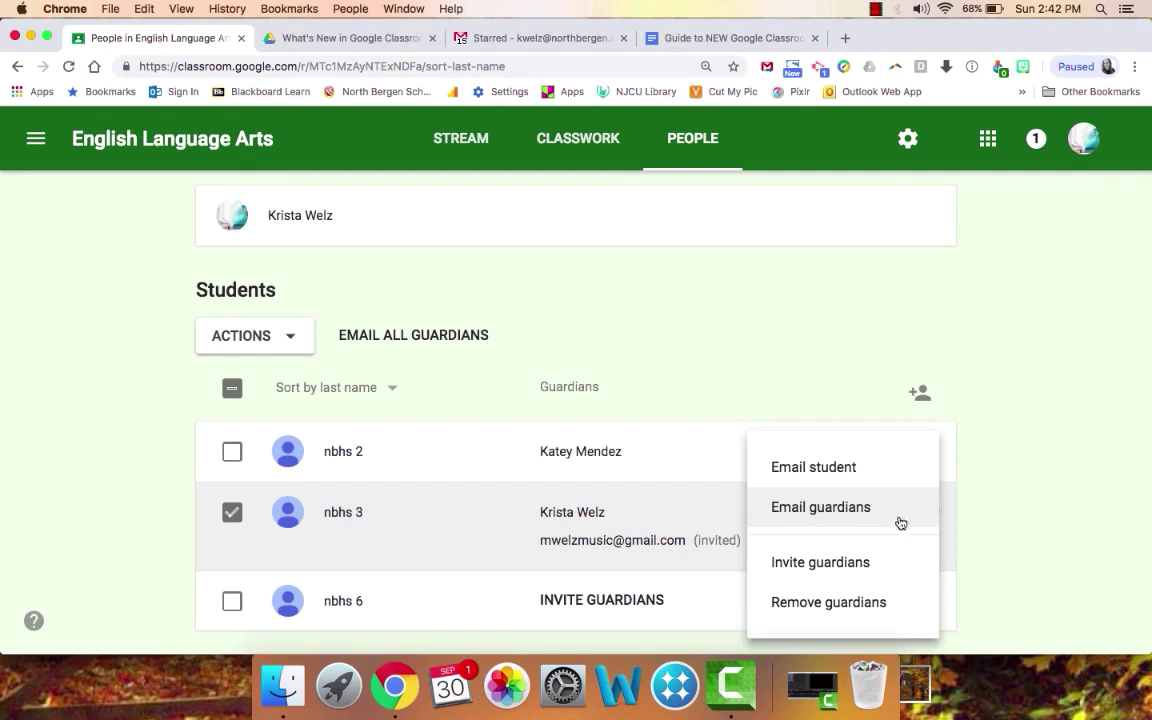
pyautogui.click(820, 507)
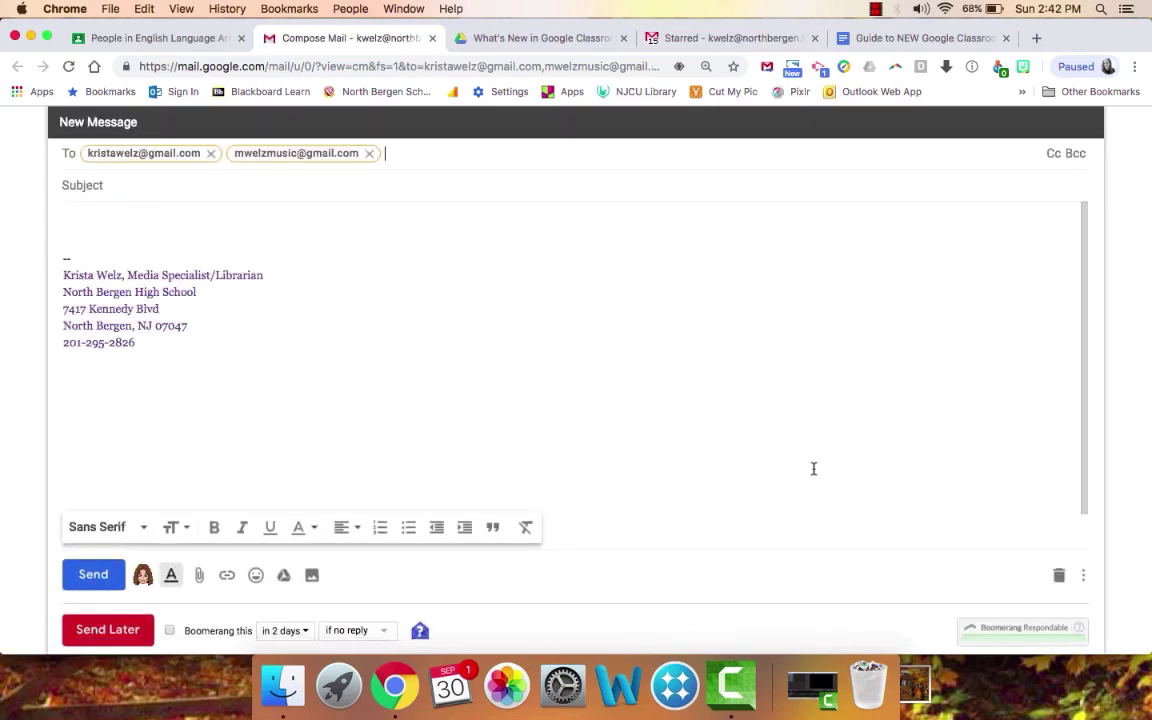
pyautogui.click(210, 227)
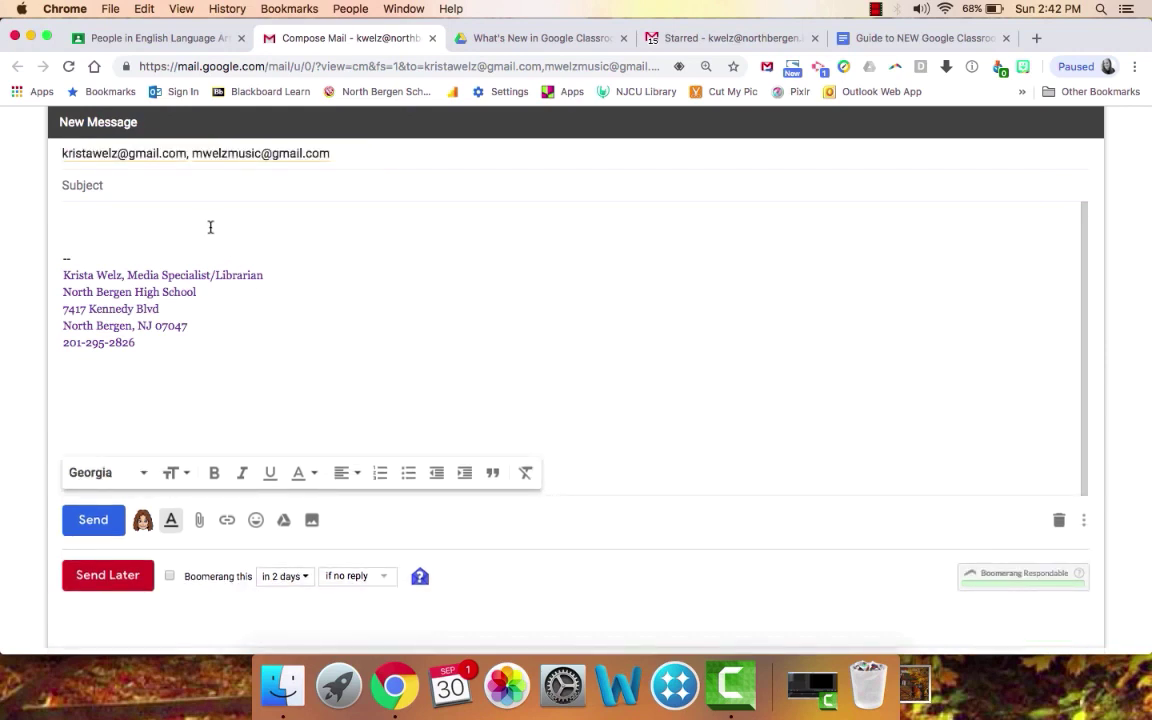
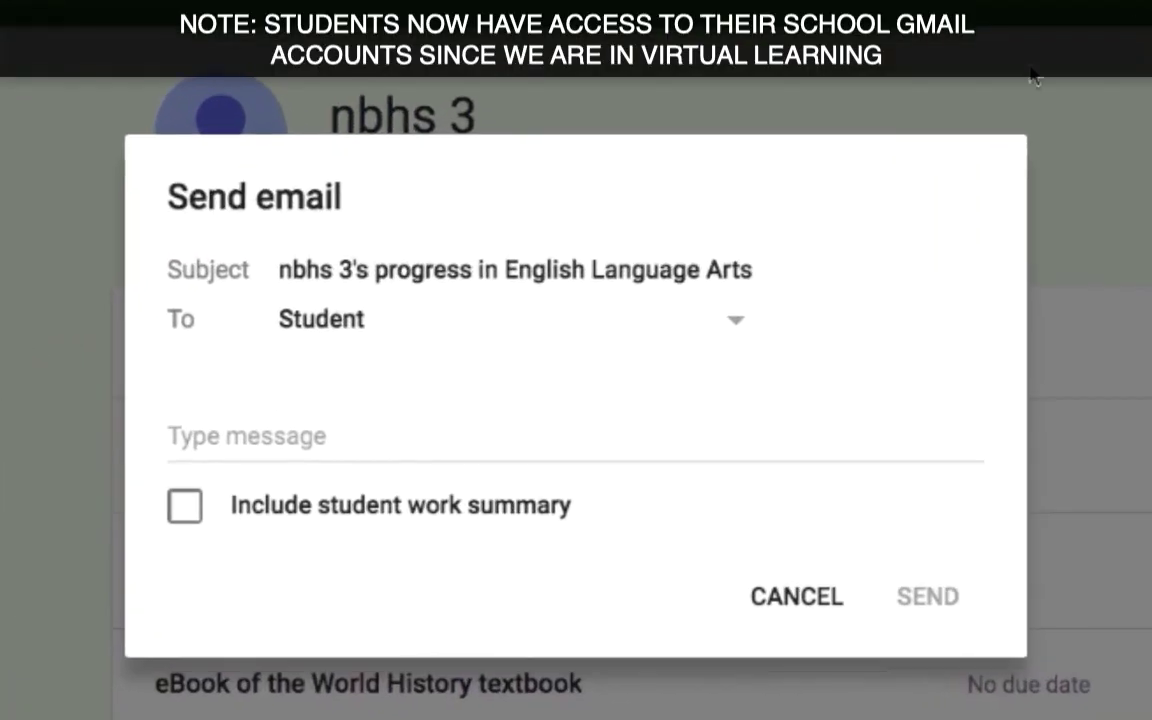
# Send guardians a note that their child missed several assignments, including the student work summary.
pyautogui.click(727, 329)
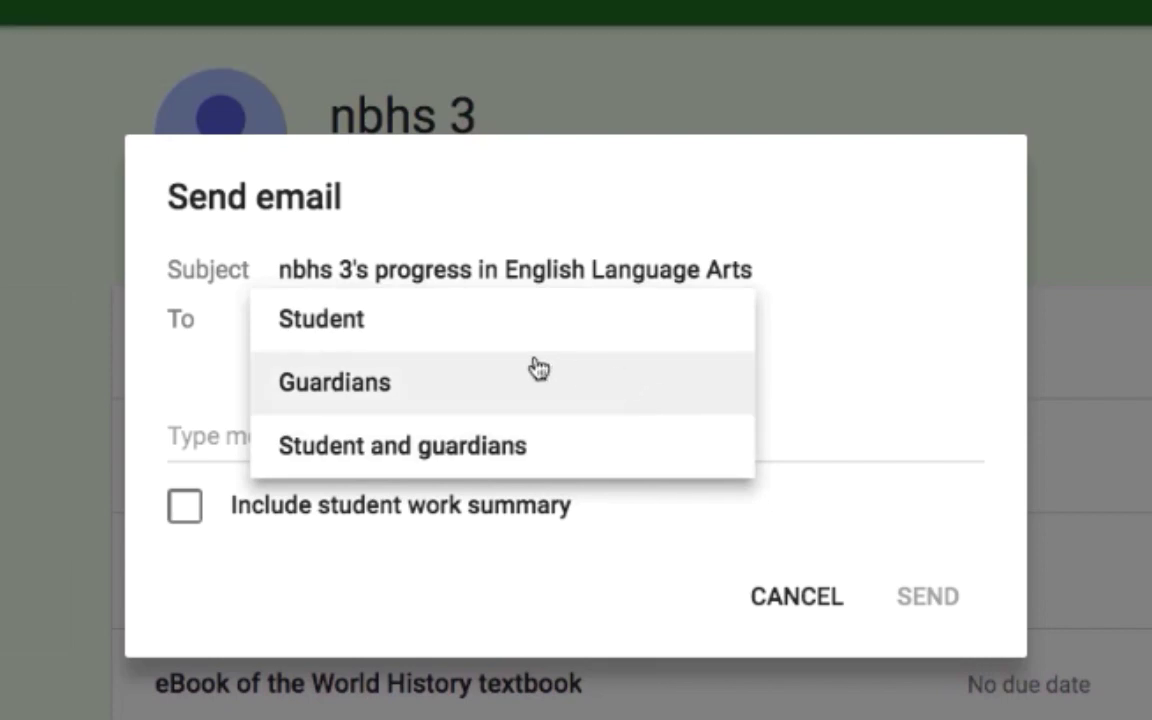
pyautogui.click(472, 387)
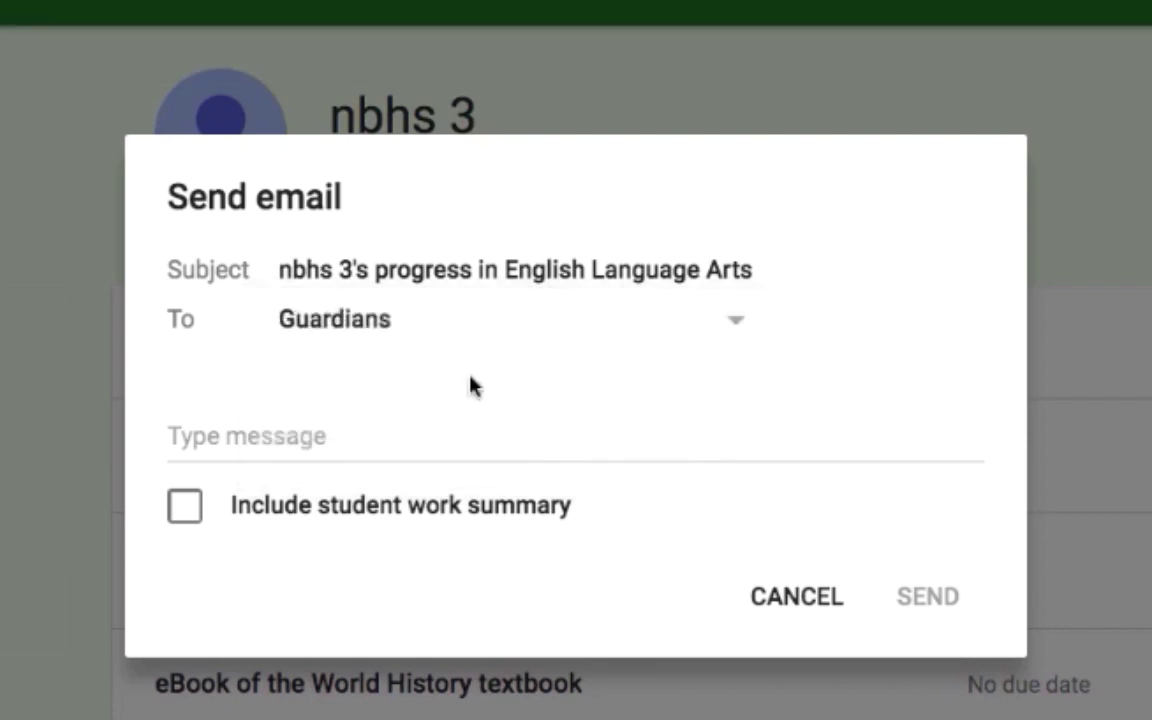
pyautogui.click(295, 437)
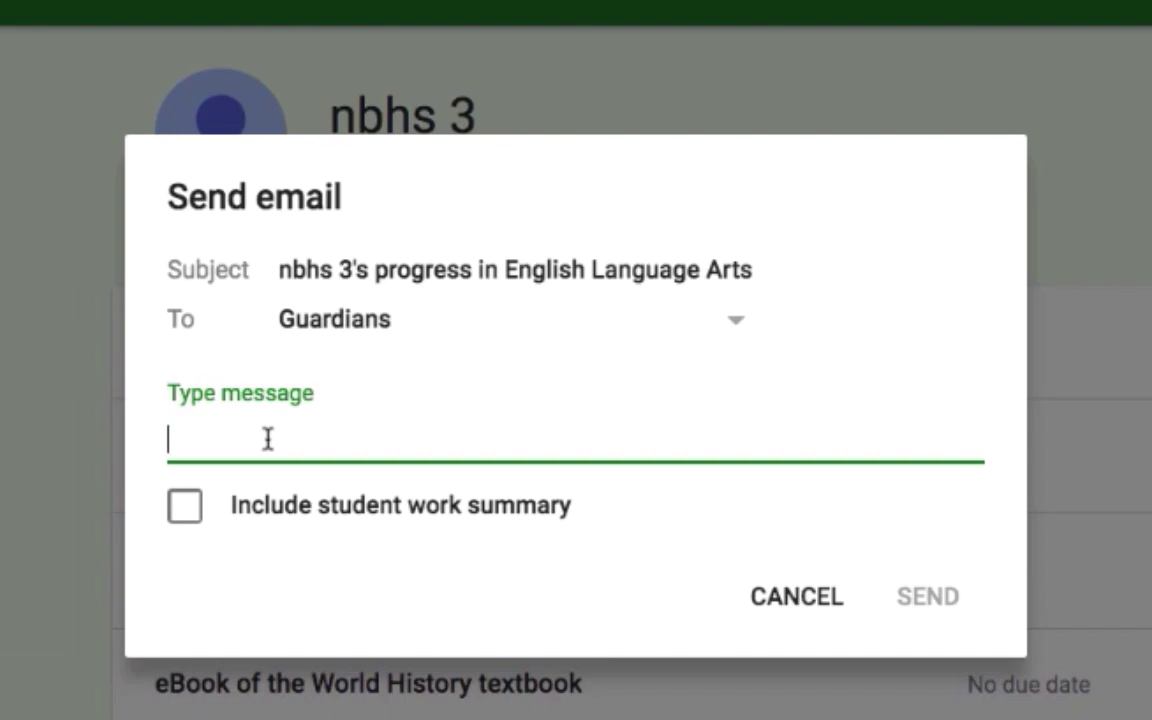
pyautogui.write('These are the ass')
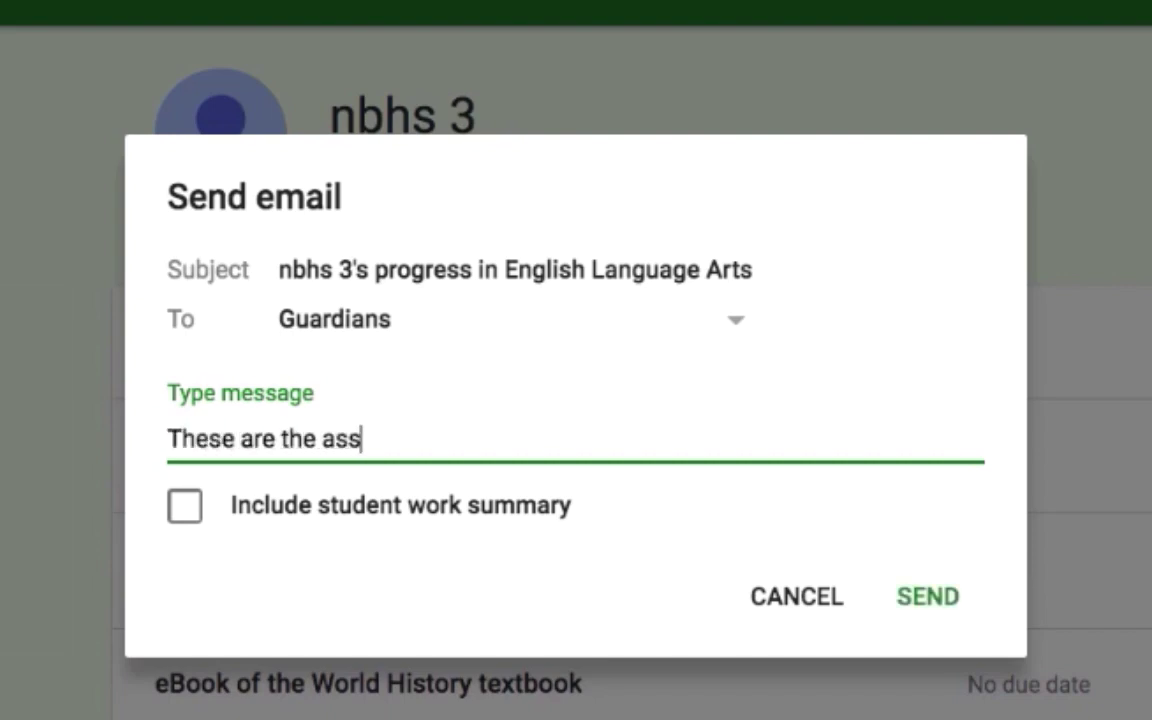
pyautogui.write('ignments')
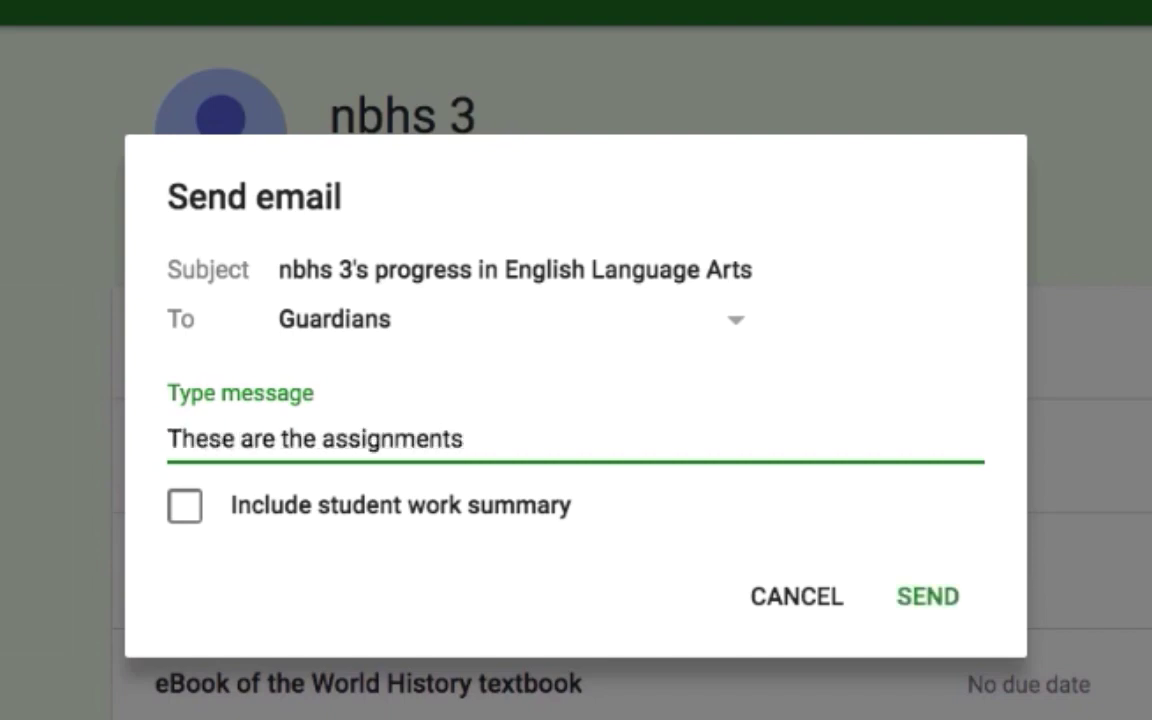
pyautogui.write(' from my class')
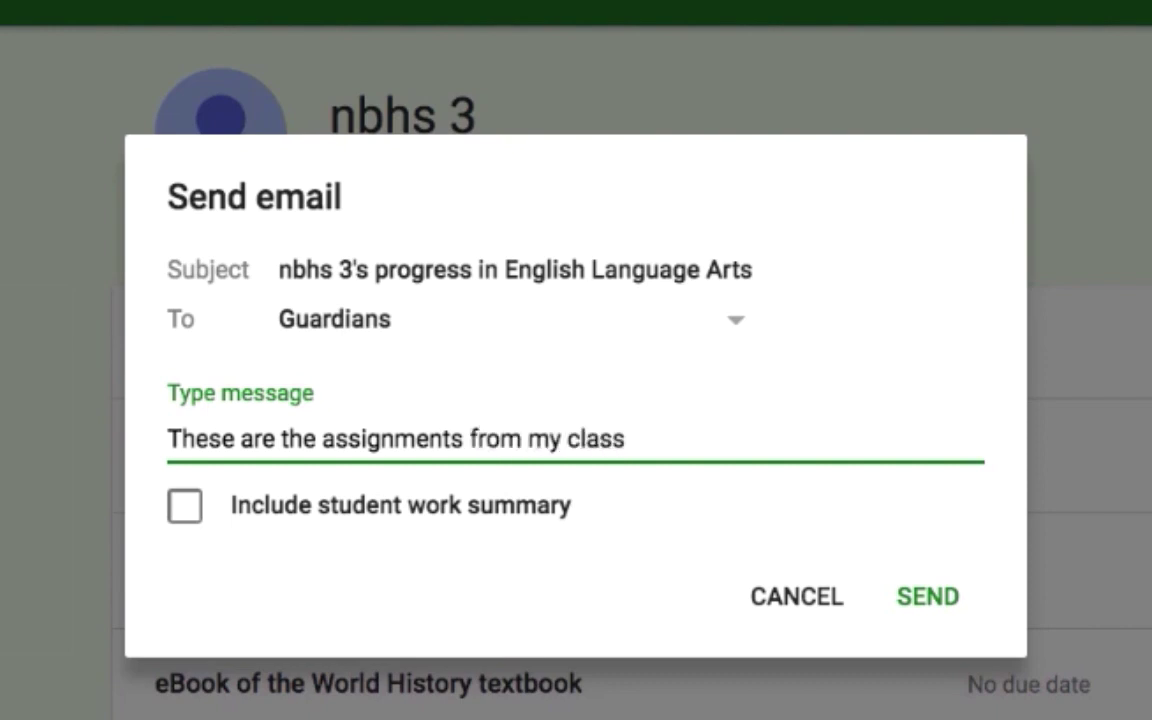
pyautogui.write('. Please tale a')
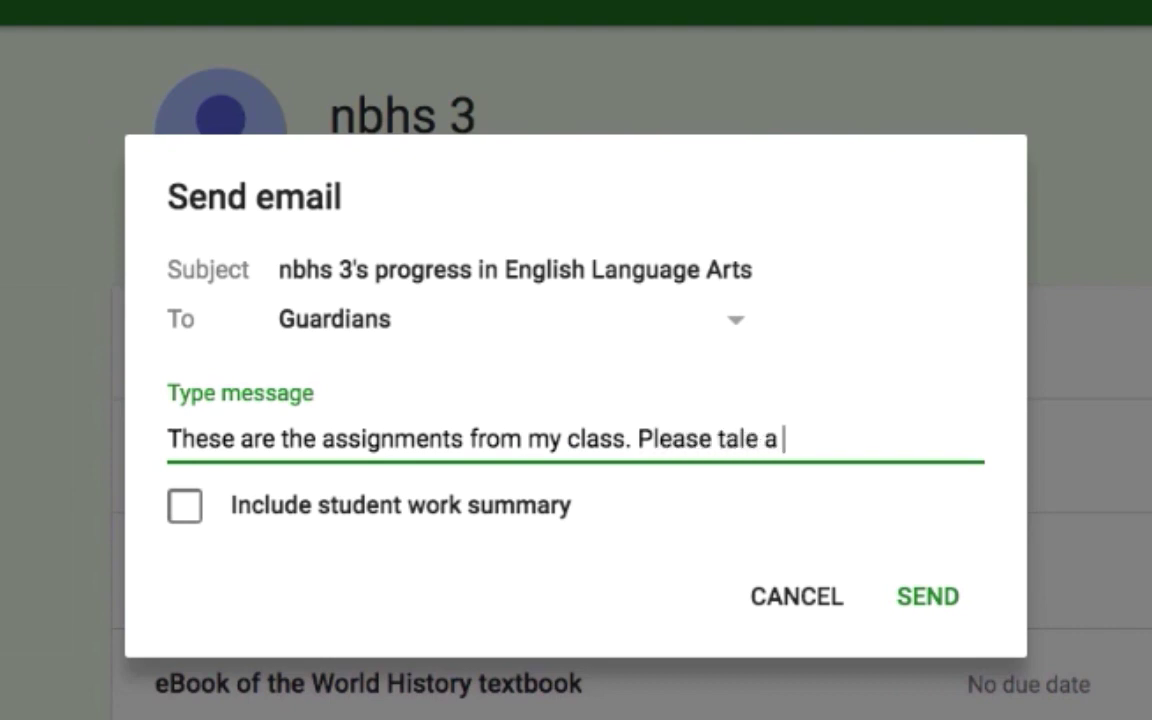
pyautogui.press('BackSpace')
pyautogui.press('BackSpace')
pyautogui.press('BackSpace')
pyautogui.write('ke a')
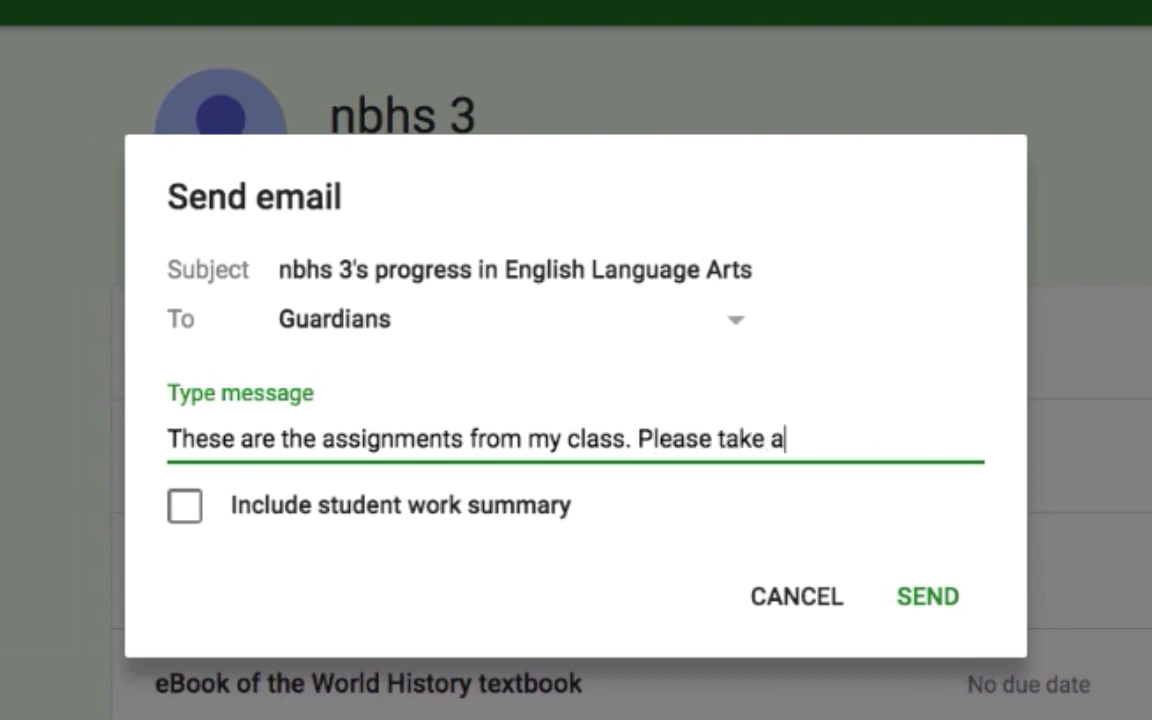
pyautogui.write(' look. You')
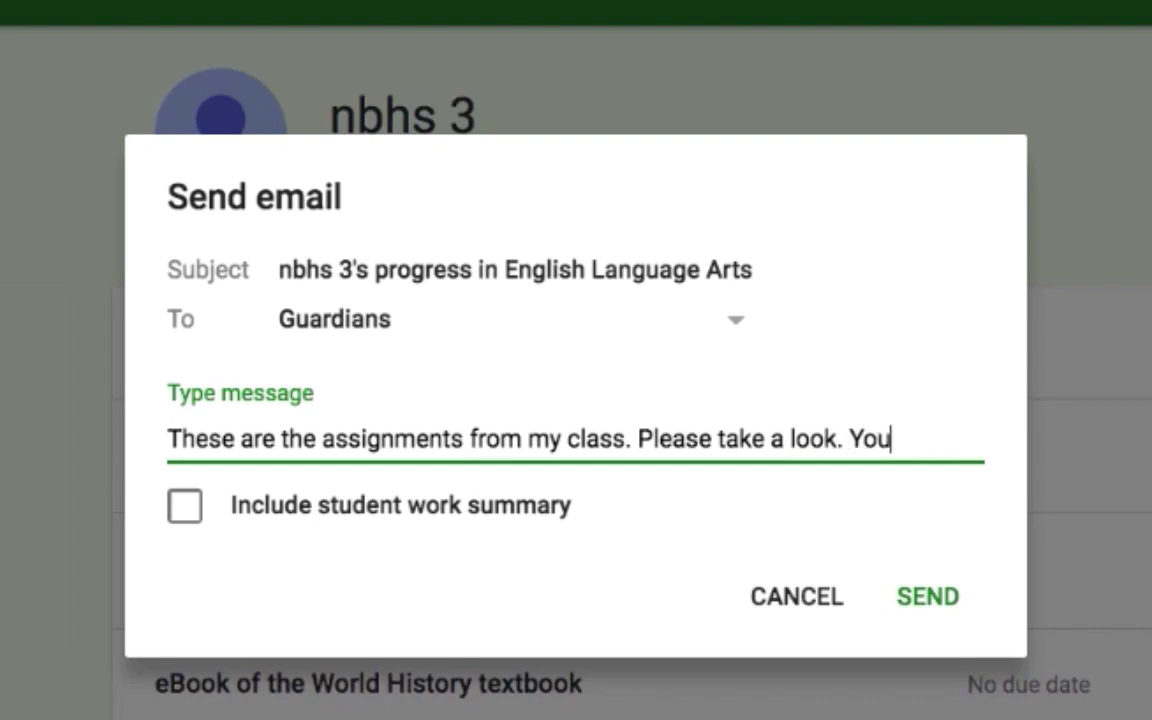
pyautogui.write('r child')
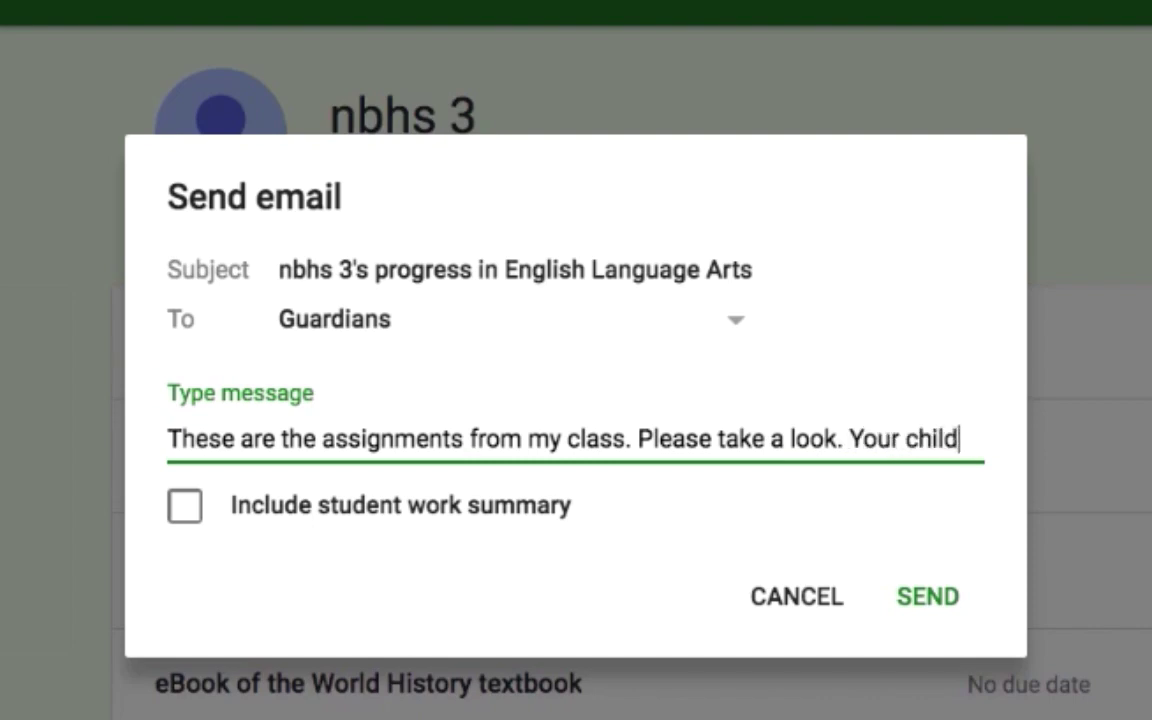
pyautogui.write(' has missed')
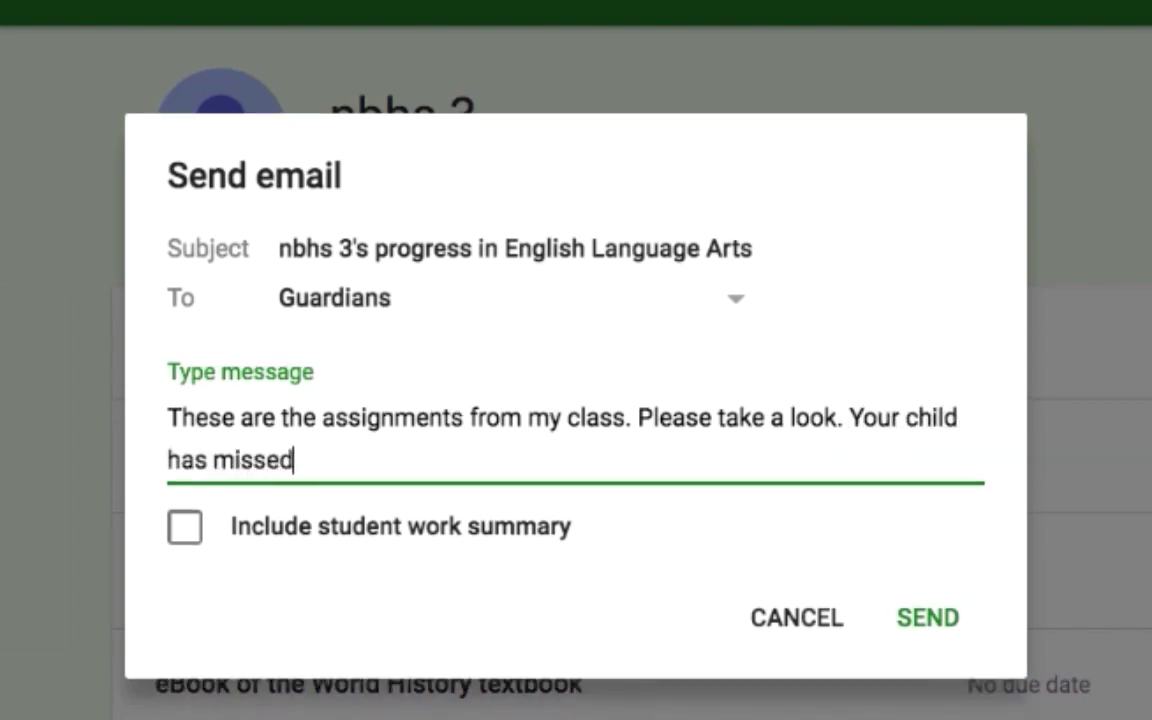
pyautogui.write(' several assignment.')
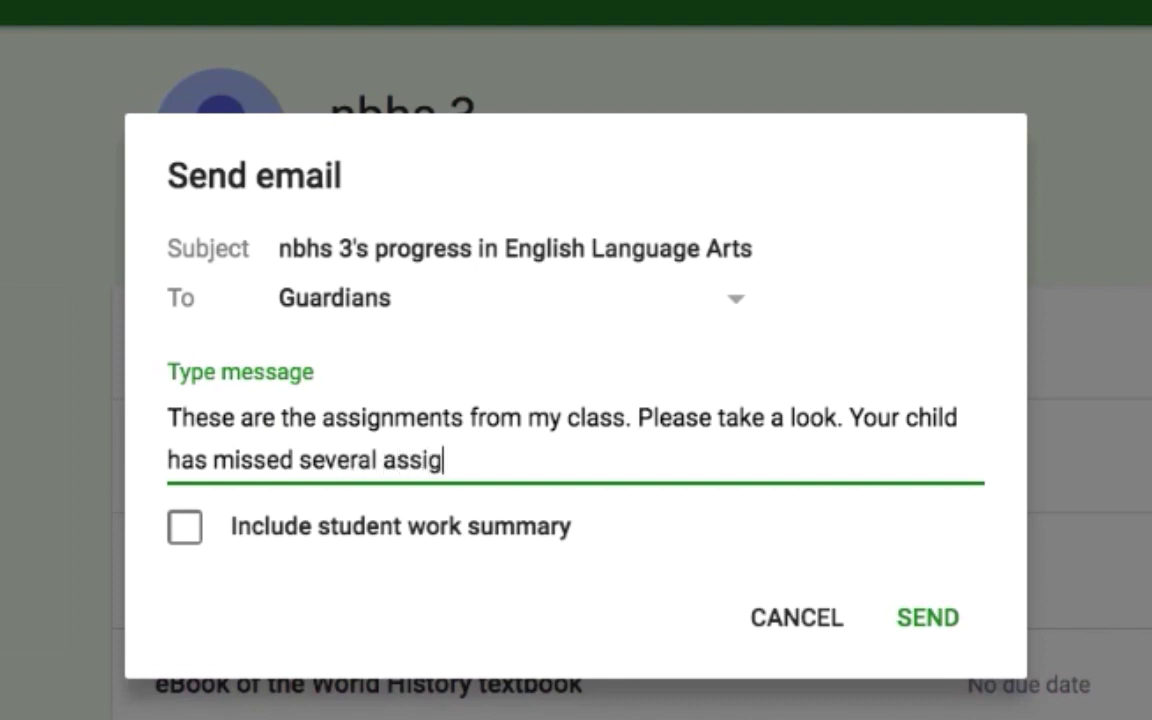
pyautogui.click(184, 536)
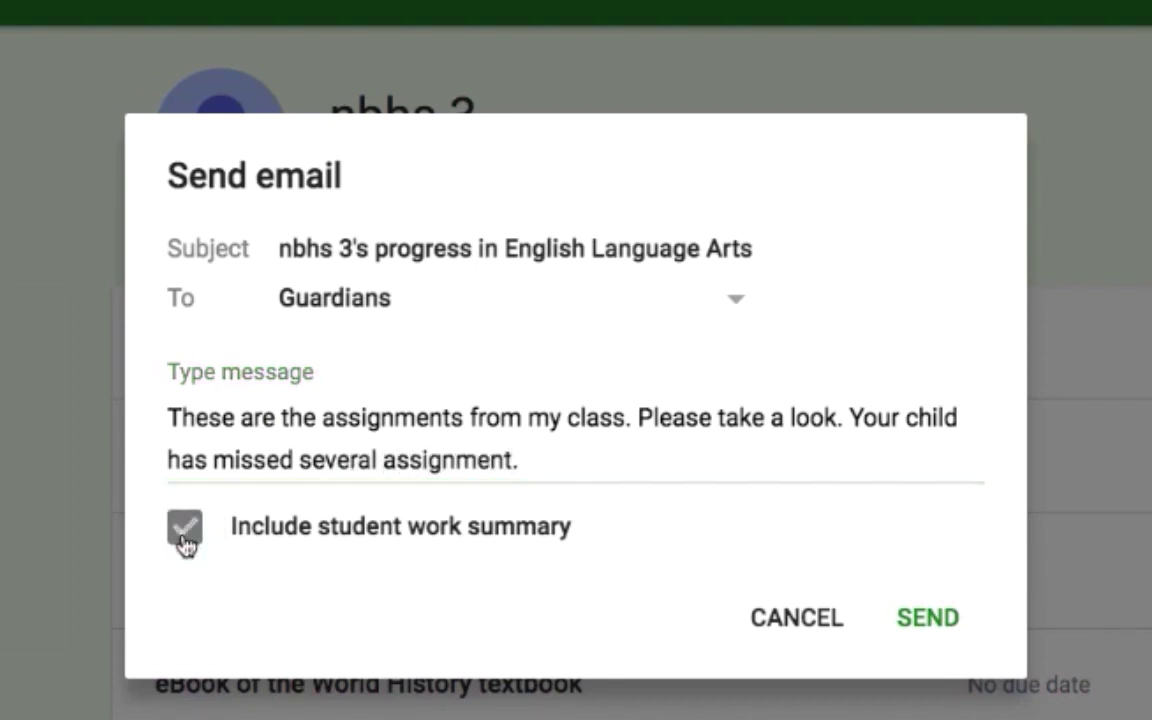
pyautogui.click(928, 619)
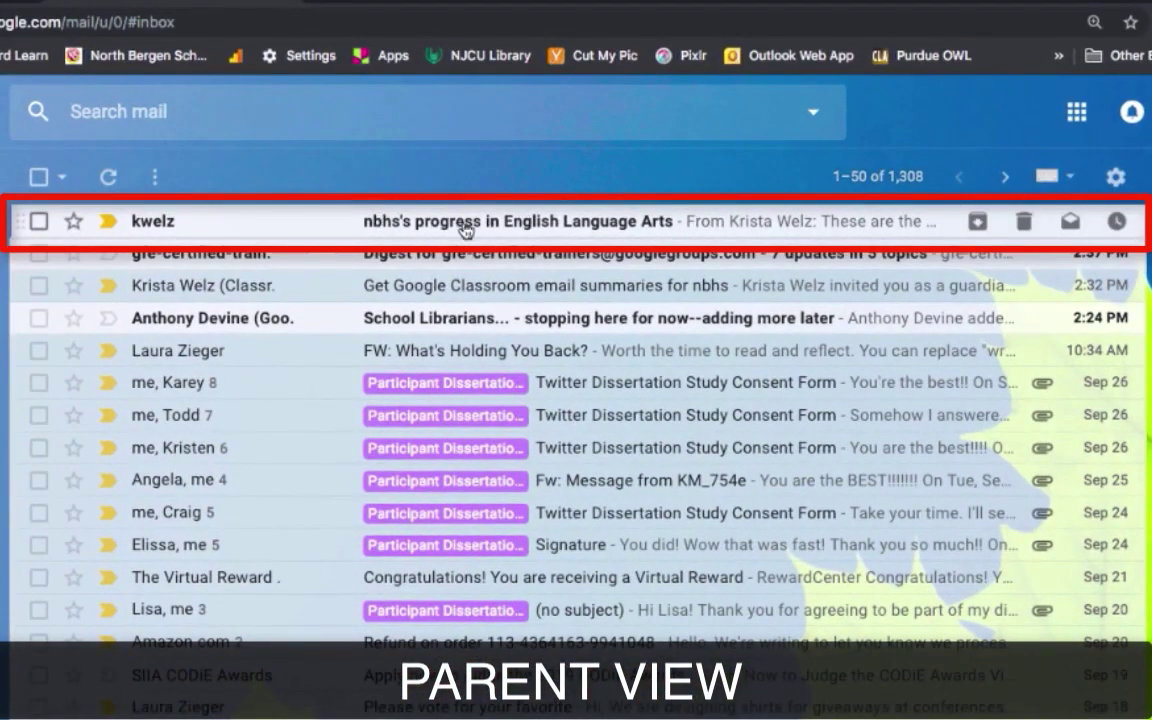
# Open the 'nbhs's progress in English Language Arts' email in the parent's inbox.
pyautogui.click(545, 225)
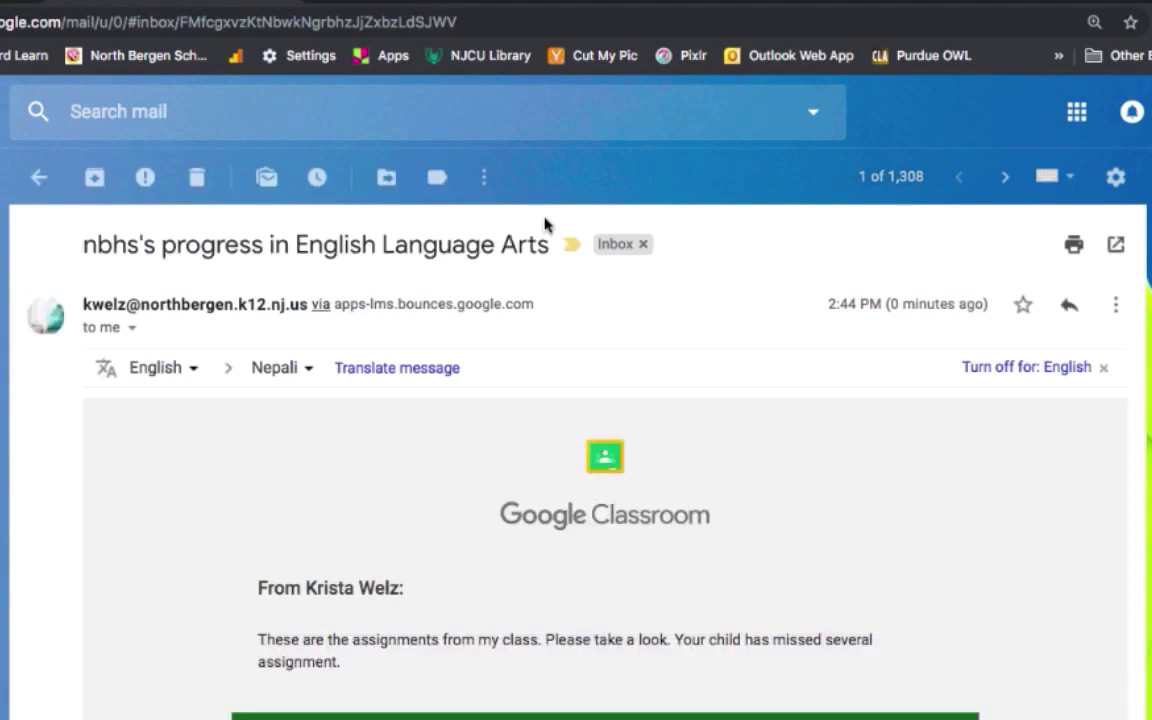
pyautogui.scroll(-8, 1034, 494)
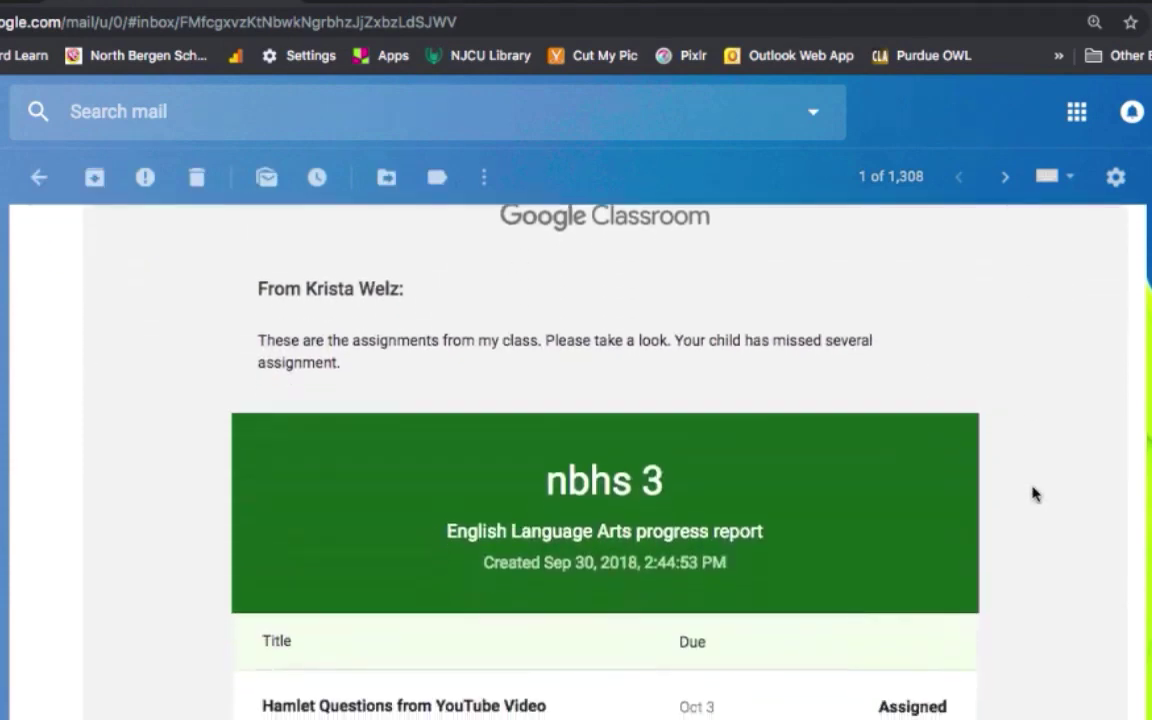
pyautogui.scroll(-2, 1034, 494)
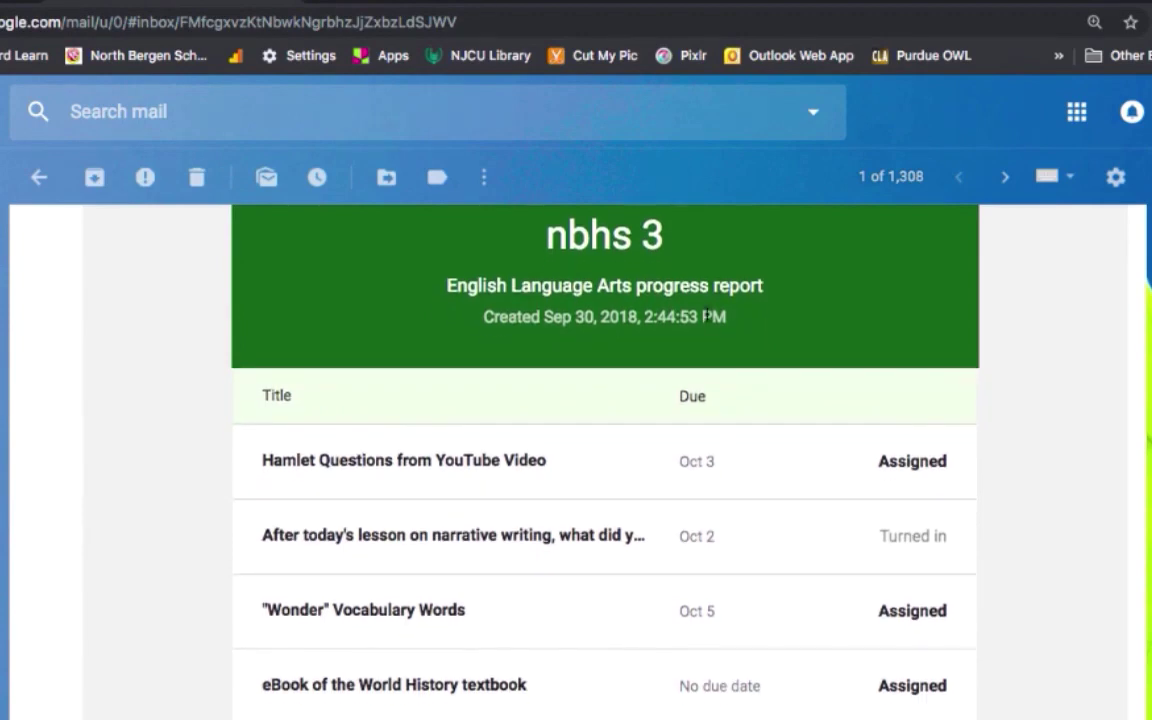
pyautogui.scroll(1, 700, 380)
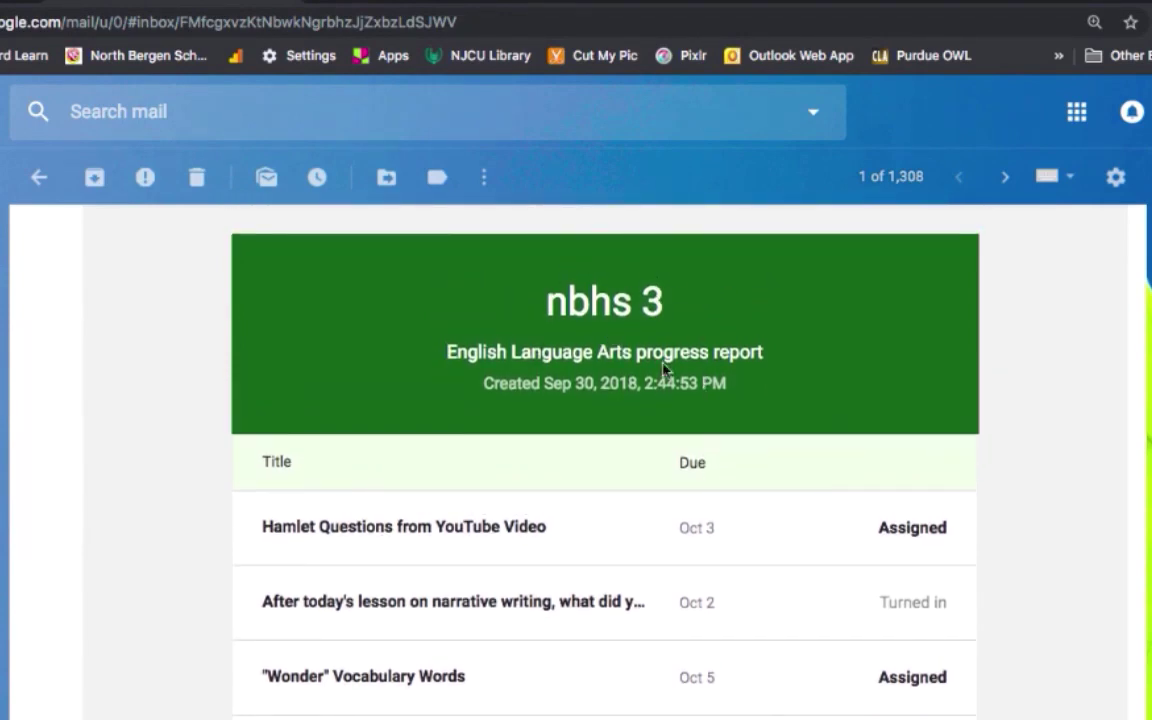
pyautogui.scroll(-1, 789, 394)
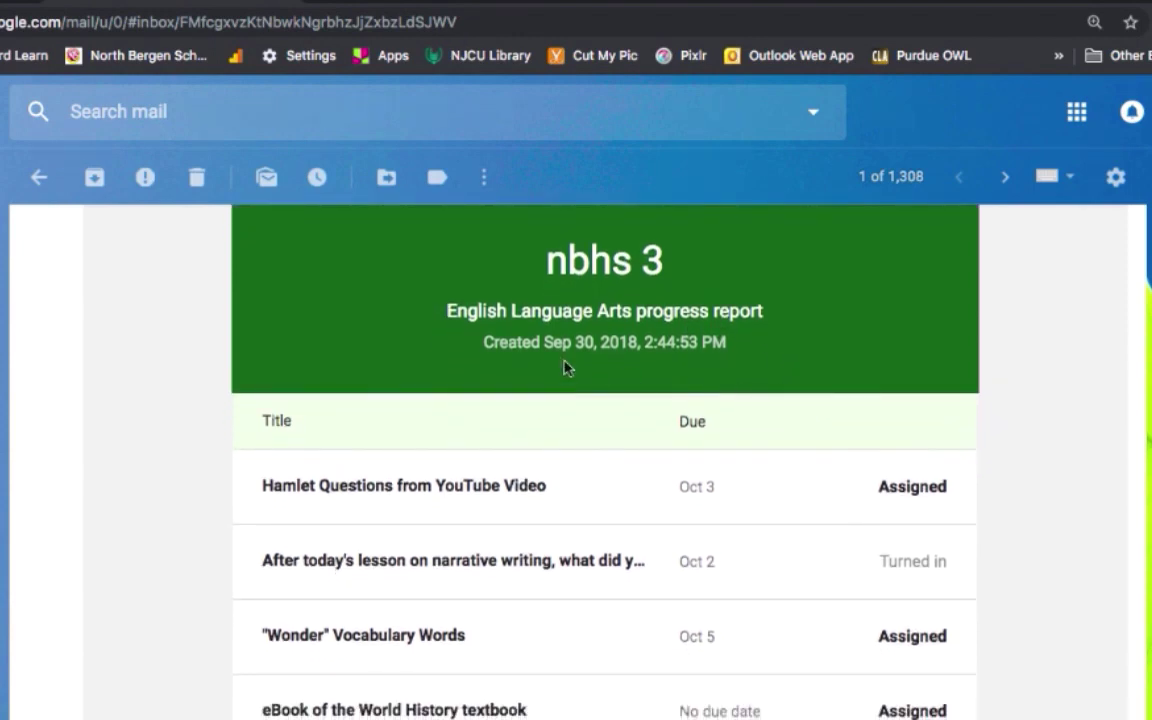
pyautogui.scroll(-2, 705, 345)
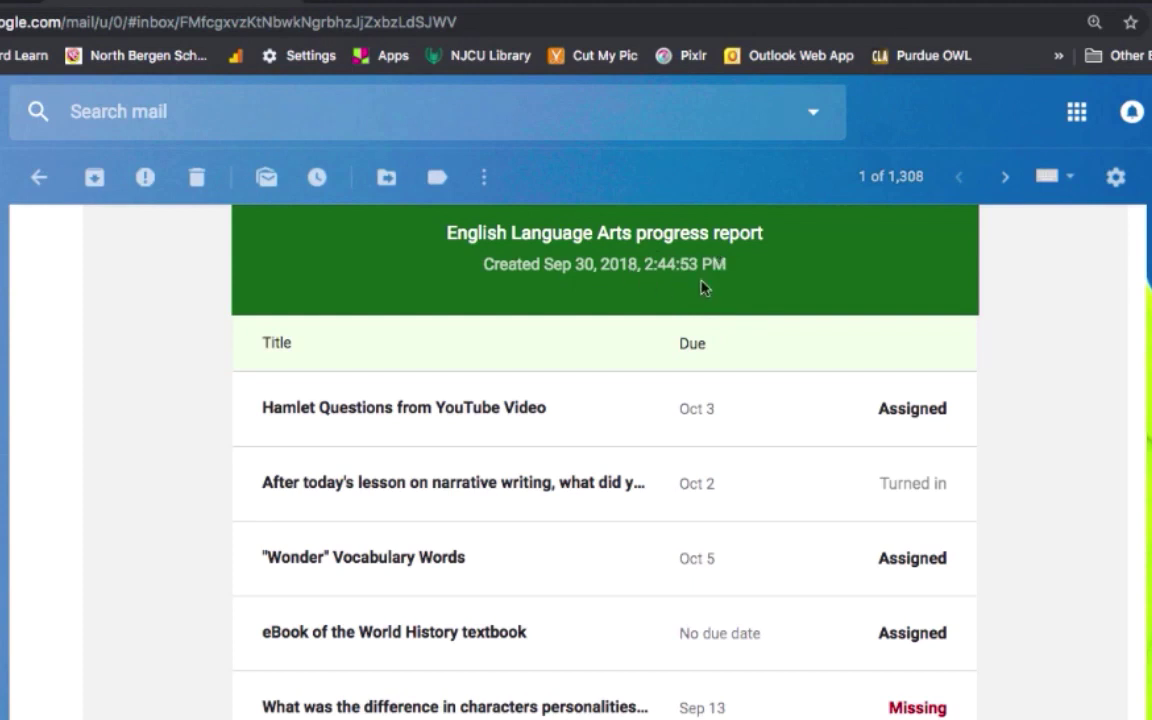
pyautogui.scroll(-2, 987, 476)
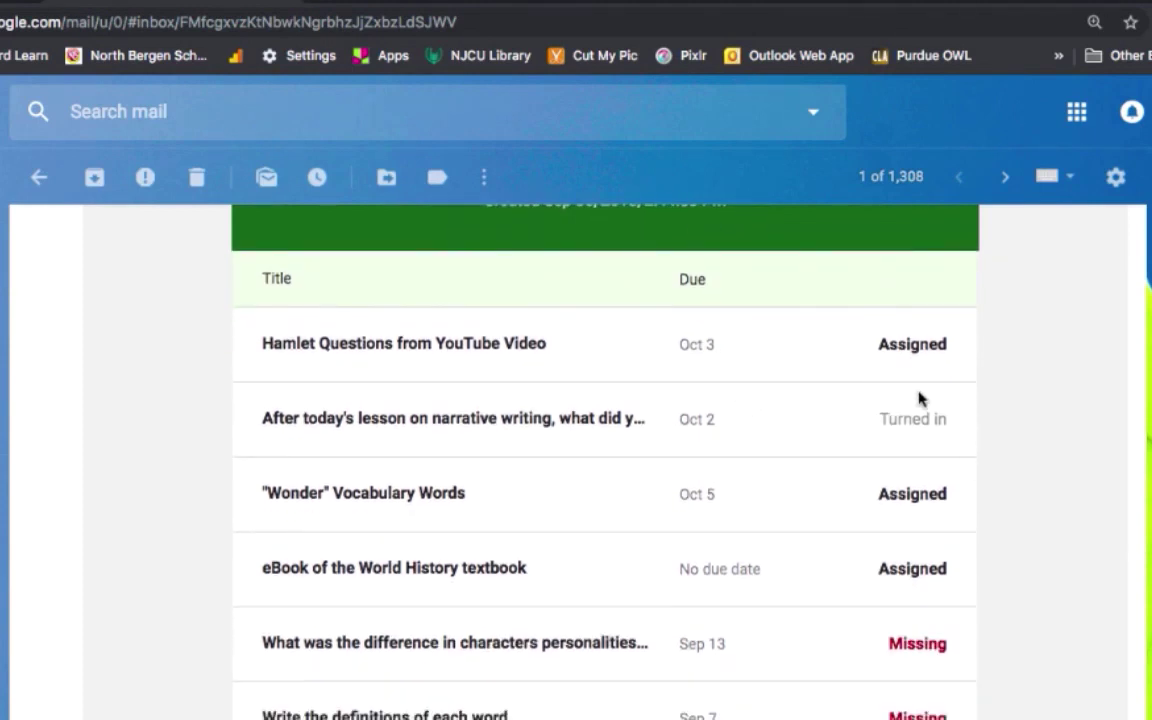
pyautogui.scroll(-3, 898, 425)
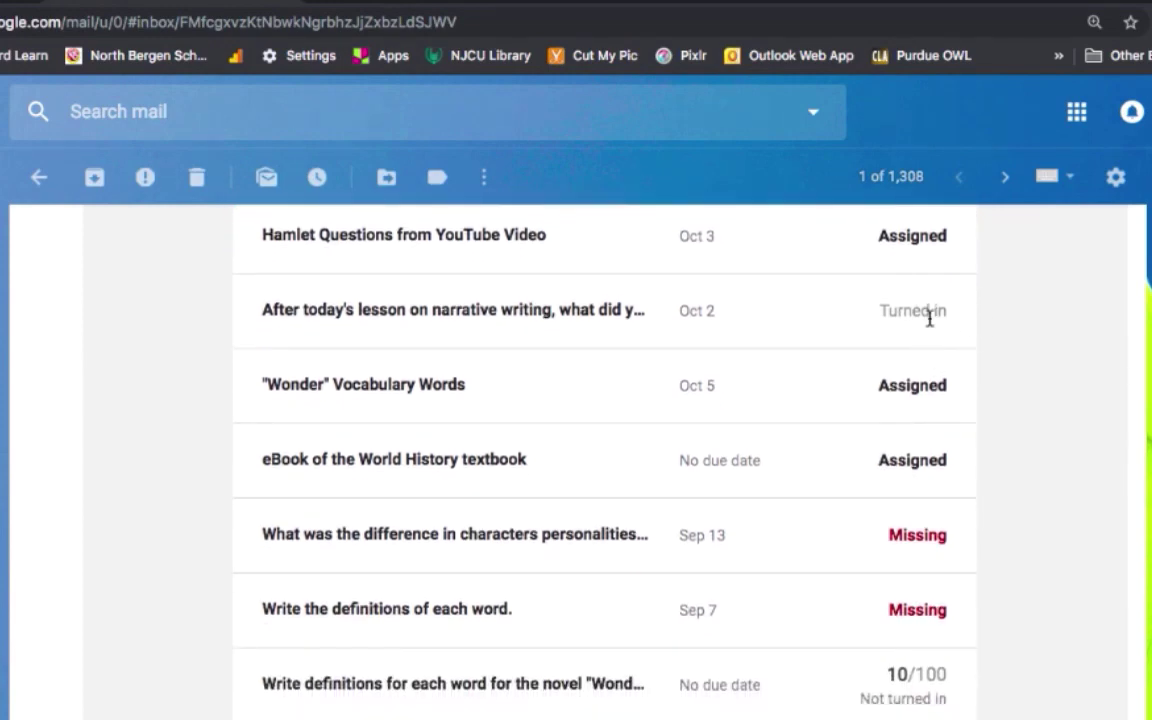
pyautogui.scroll(-2, 944, 520)
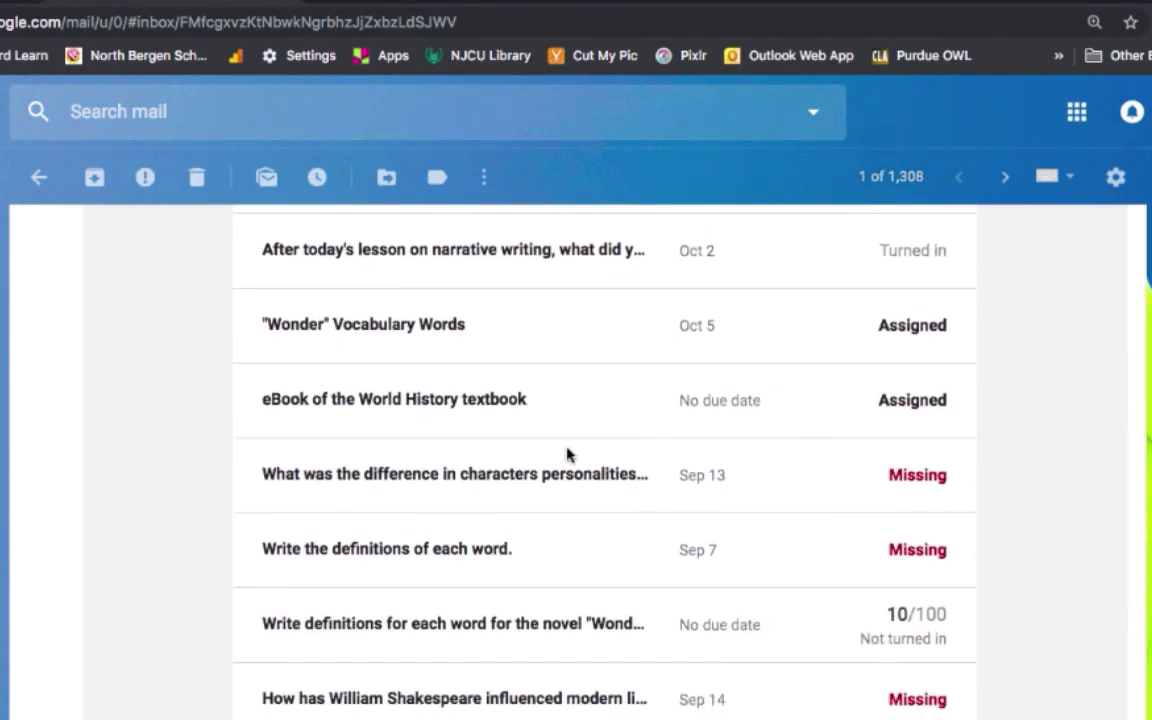
pyautogui.scroll(-1, 801, 486)
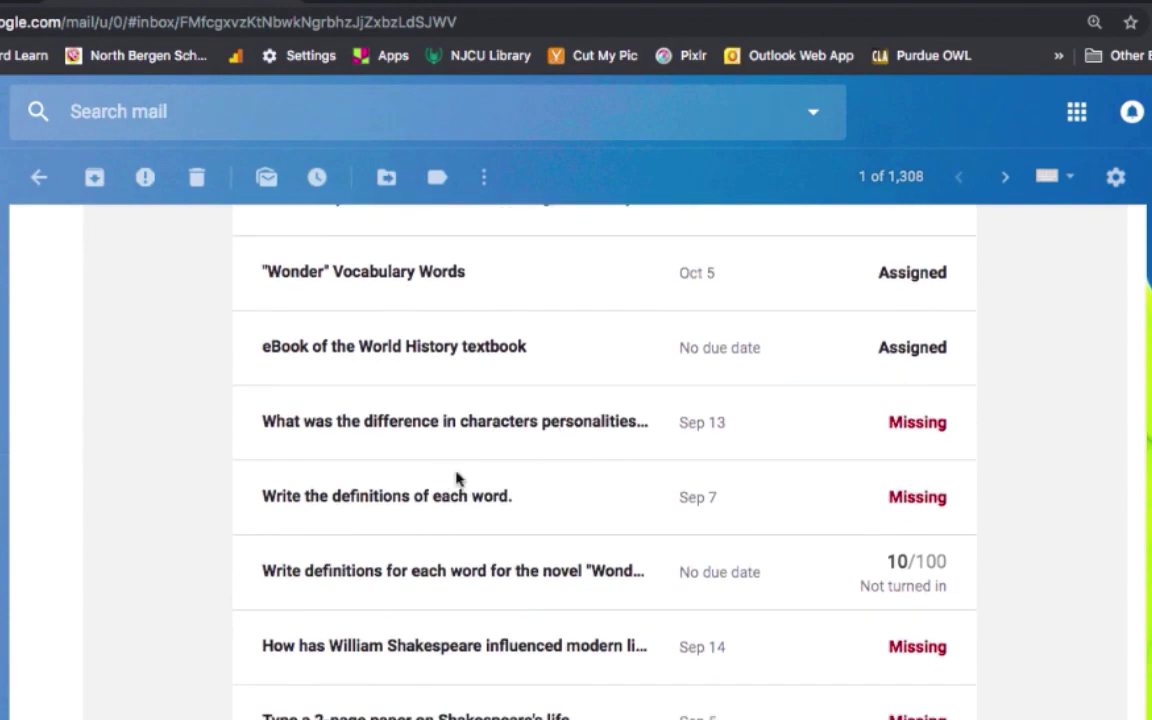
pyautogui.scroll(-2, 483, 625)
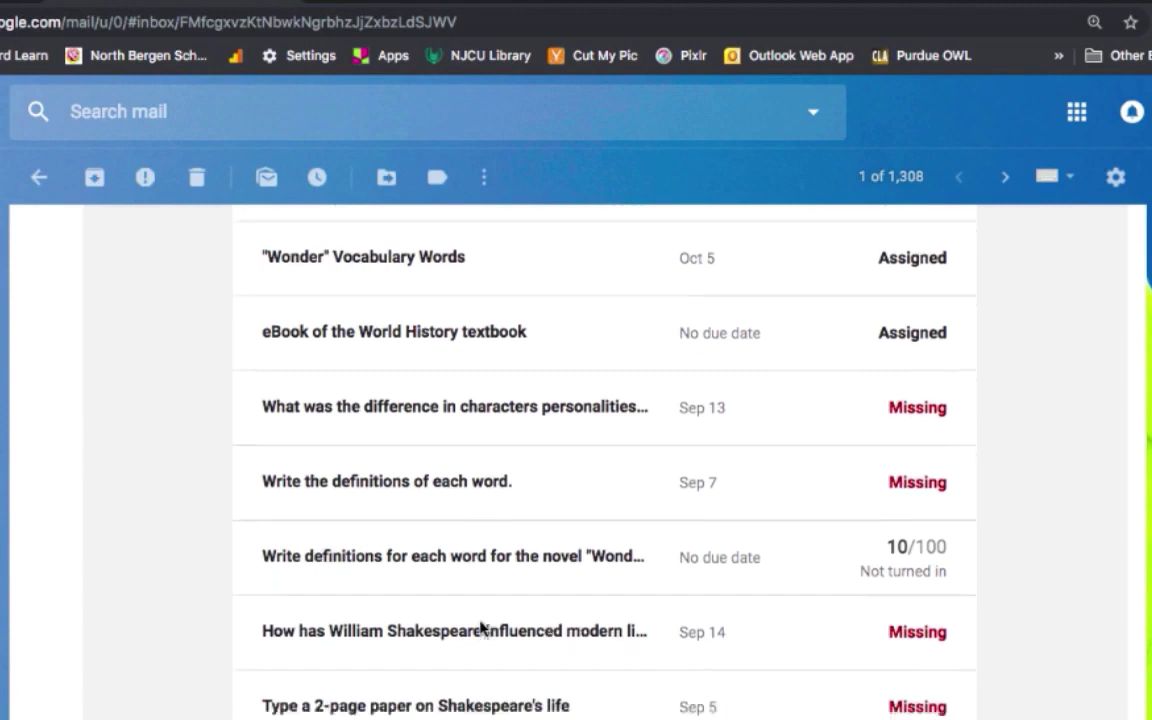
pyautogui.scroll(-1, 938, 512)
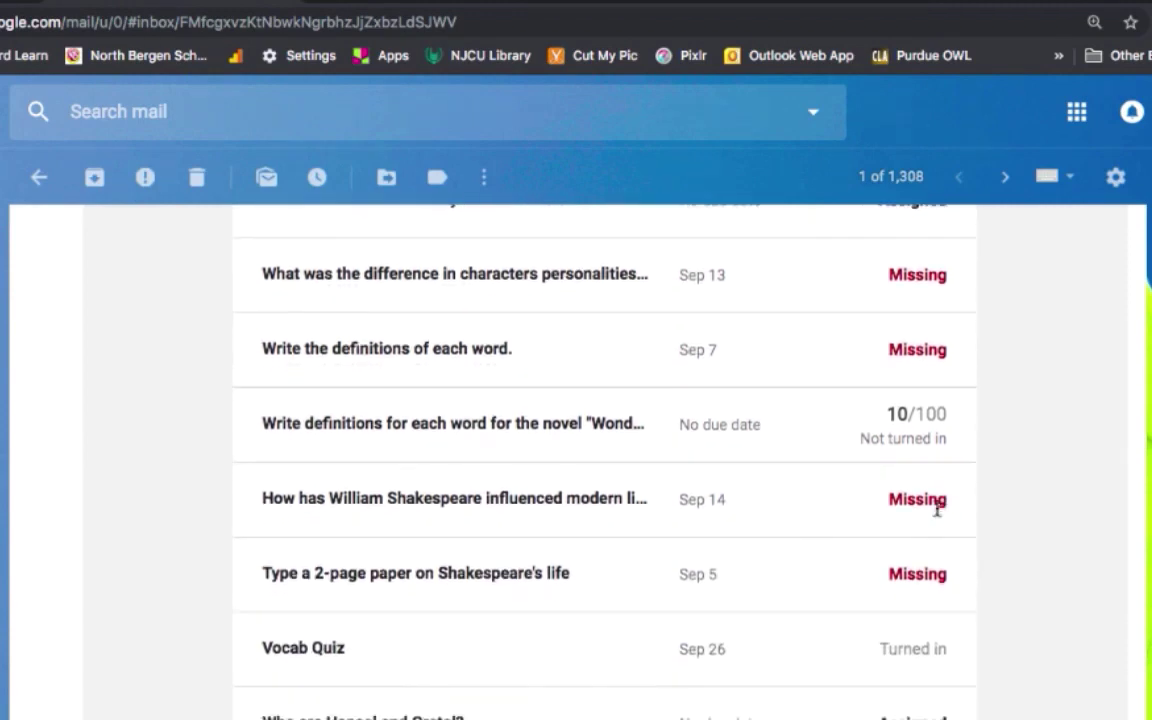
pyautogui.scroll(-1, 920, 487)
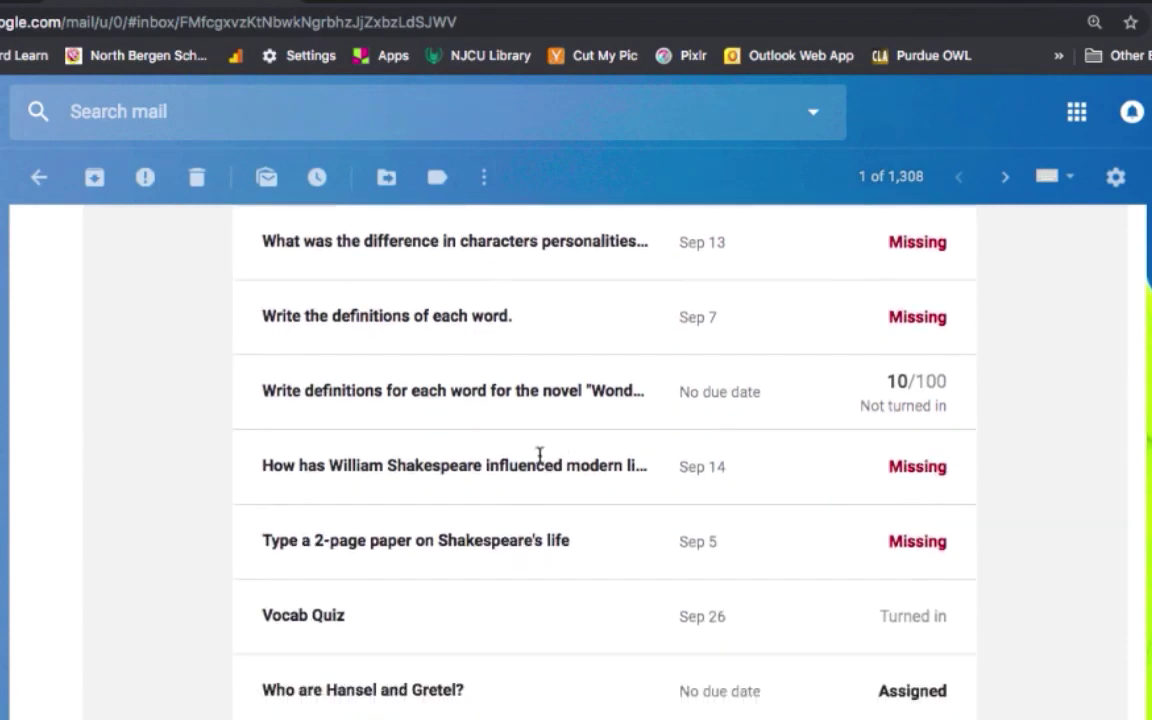
pyautogui.scroll(-4, 504, 600)
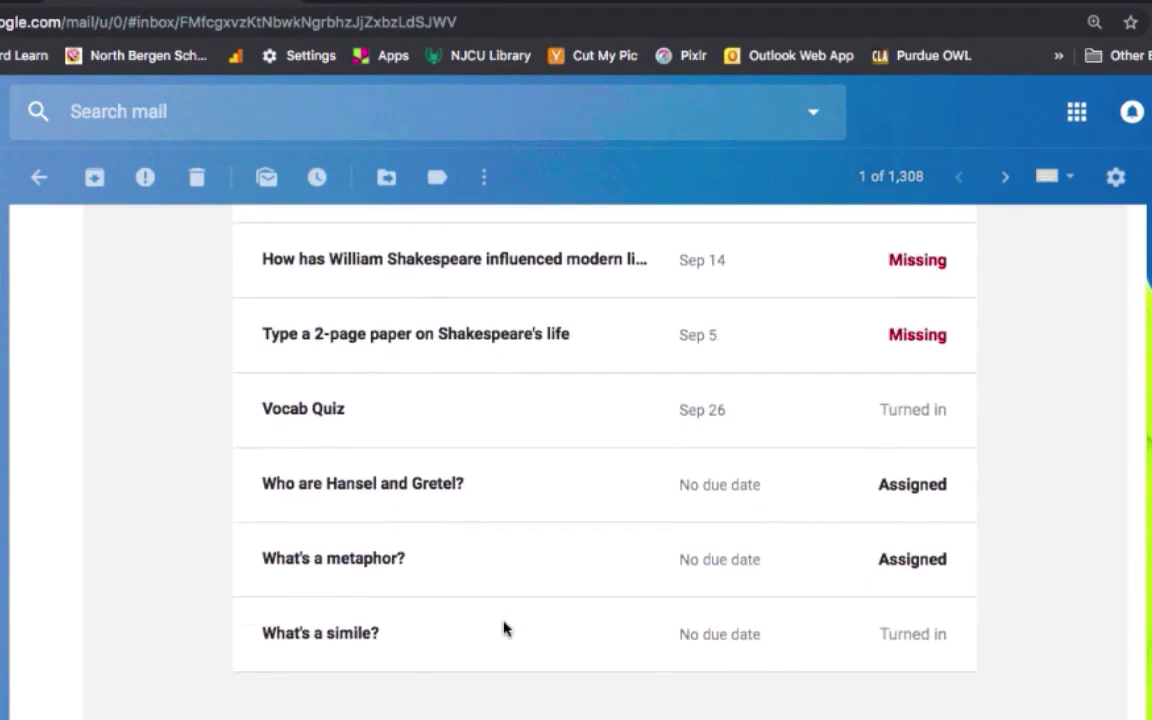
pyautogui.scroll(8, 998, 570)
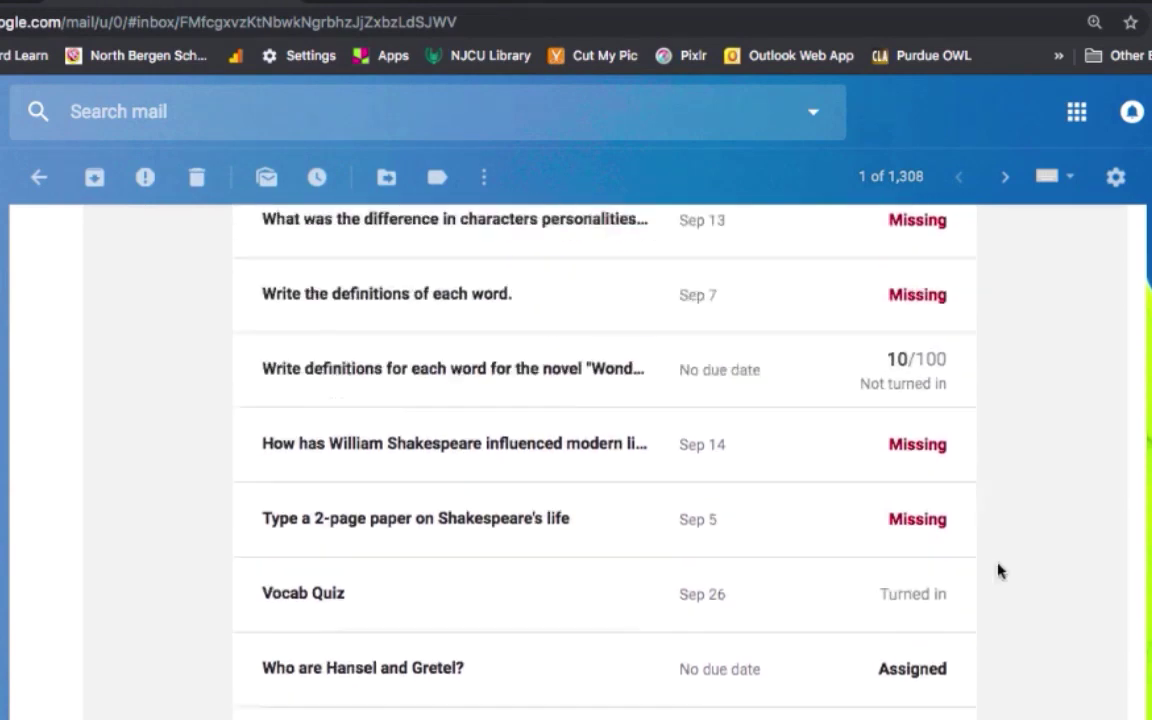
pyautogui.scroll(5, 998, 570)
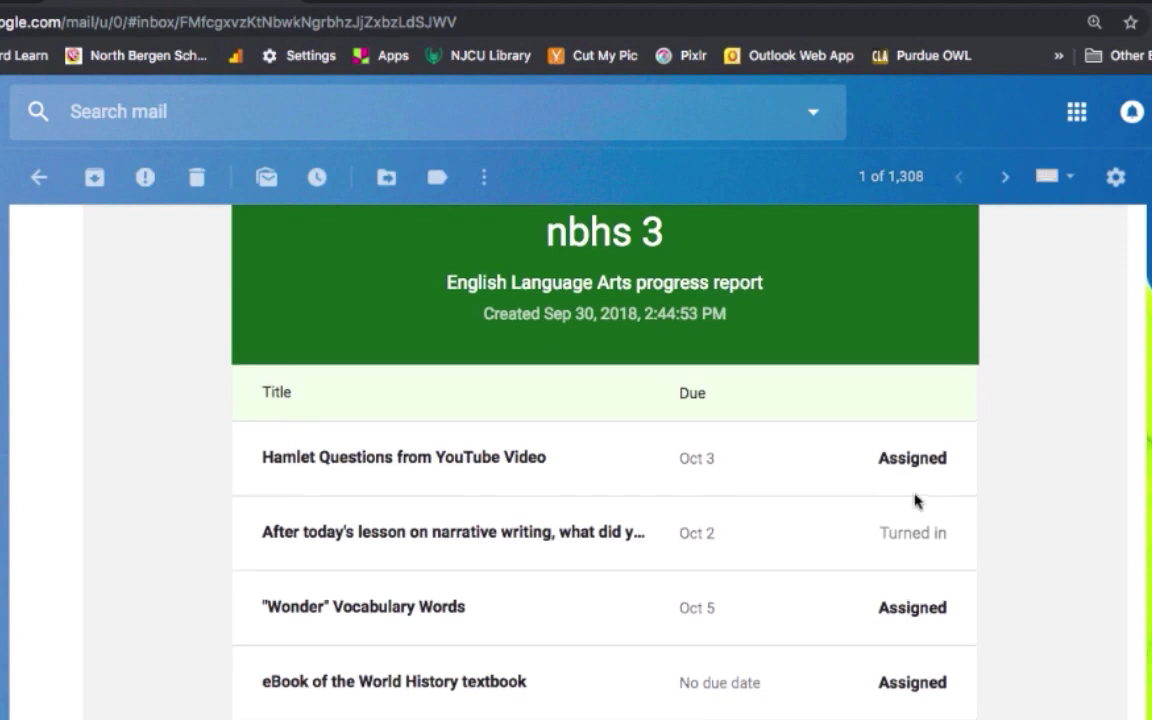
pyautogui.scroll(2, 910, 497)
pyautogui.scroll(-3, 850, 453)
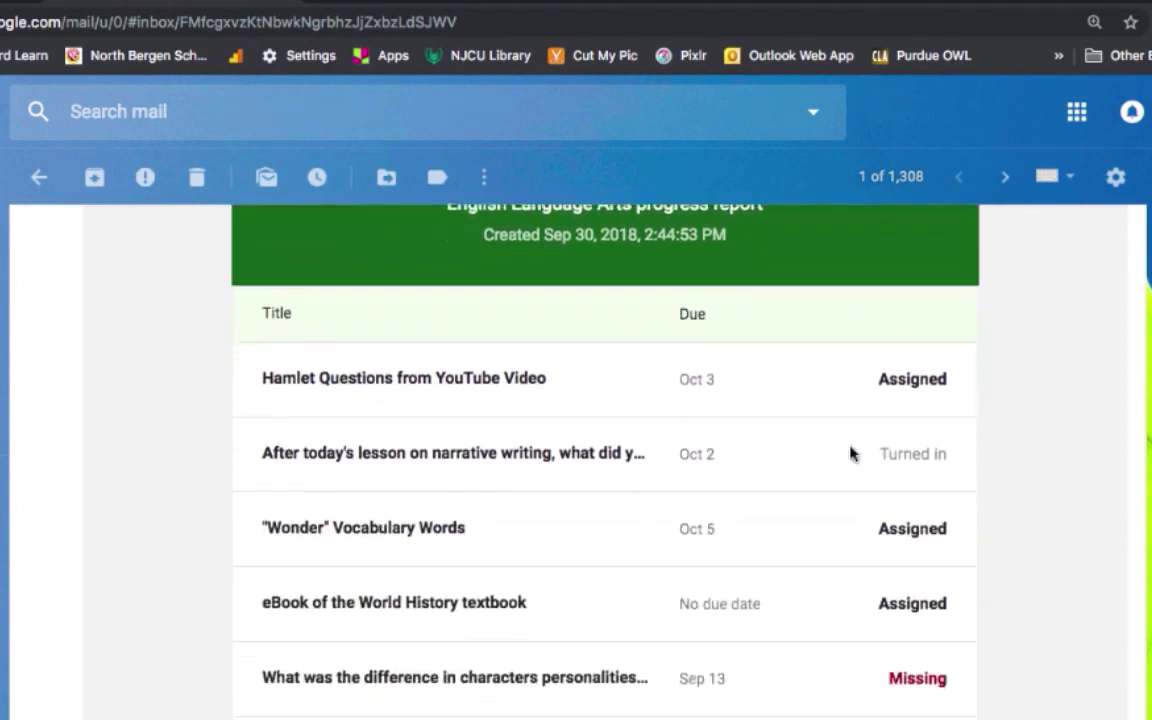
pyautogui.scroll(-2, 527, 618)
pyautogui.scroll(-1, 527, 618)
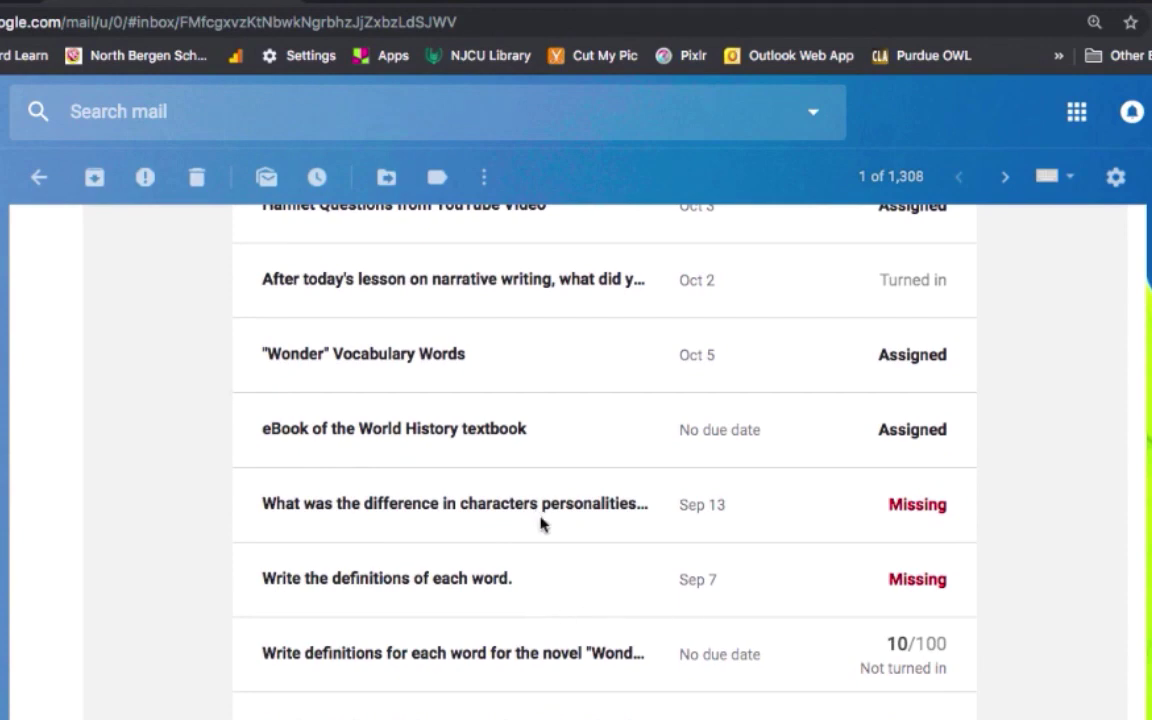
pyautogui.scroll(-1, 753, 600)
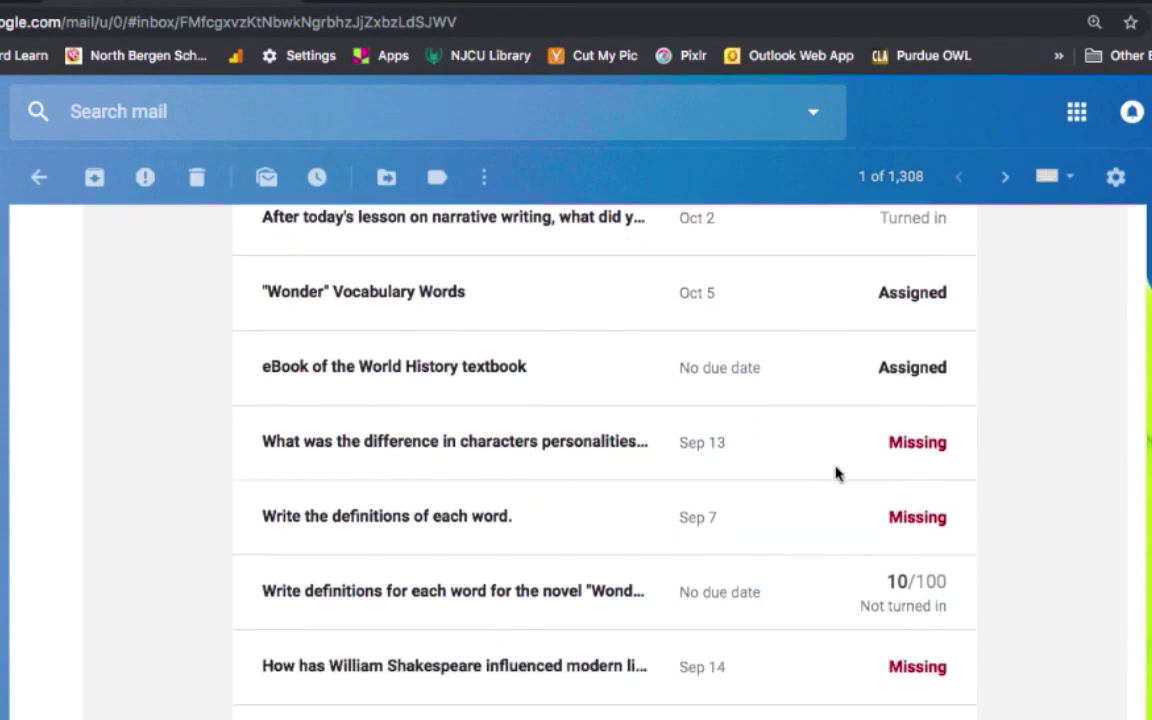